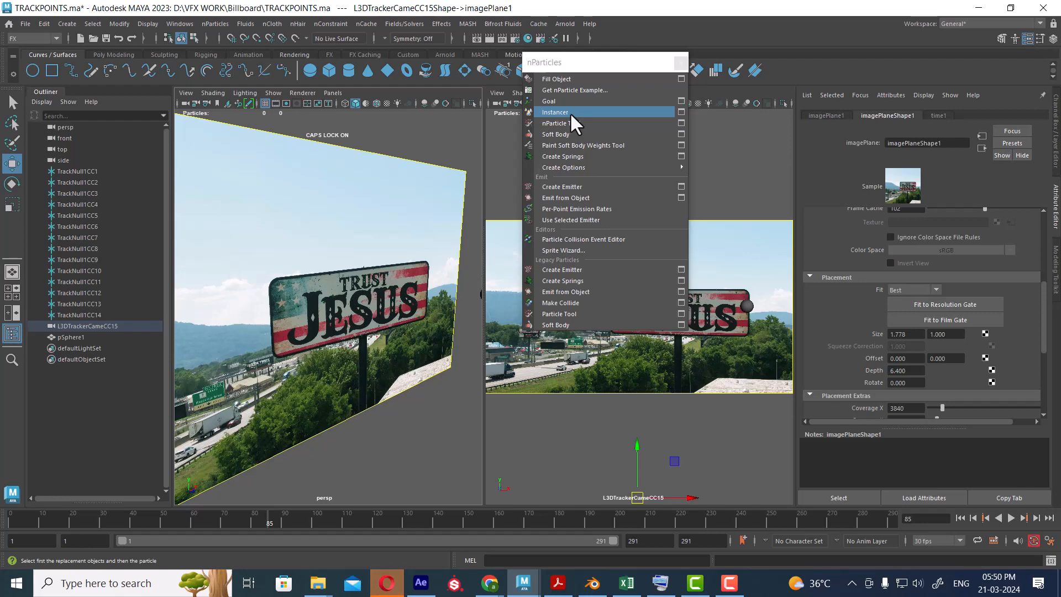
Step: Create an nParticle emitter at the scene origin and play its simulation from the first frame
{"action": "left_click", "coordinate": [582, 187]}
{"action": "scroll", "coordinate": [347, 354], "scroll_direction": "down", "scroll_amount": 5}
{"action": "left_click_drag", "start_coordinate": [347, 353], "coordinate": [380, 396], "text": "alt"}
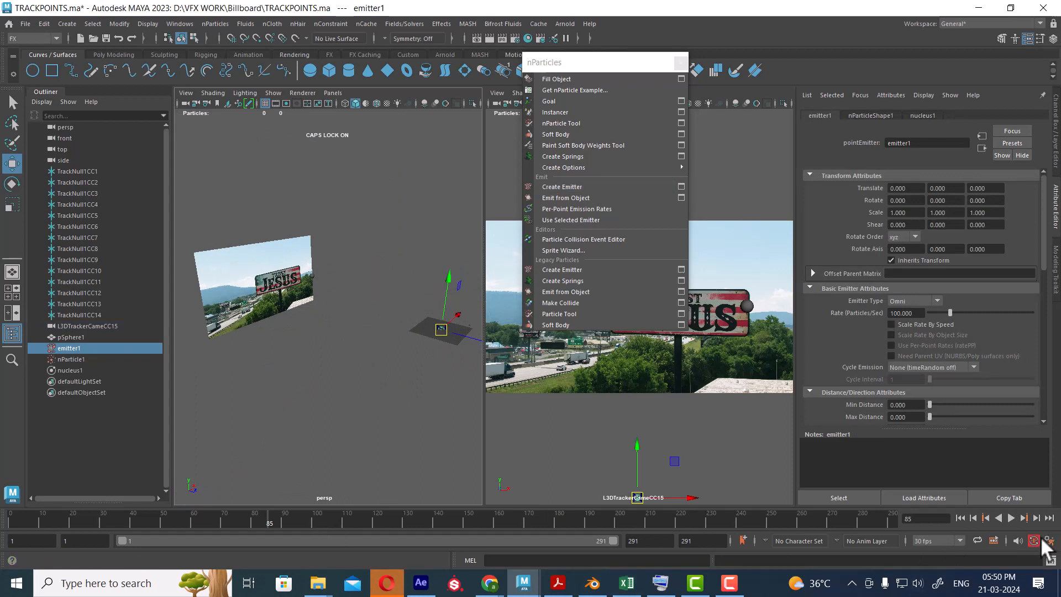
{"action": "left_click", "coordinate": [960, 518]}
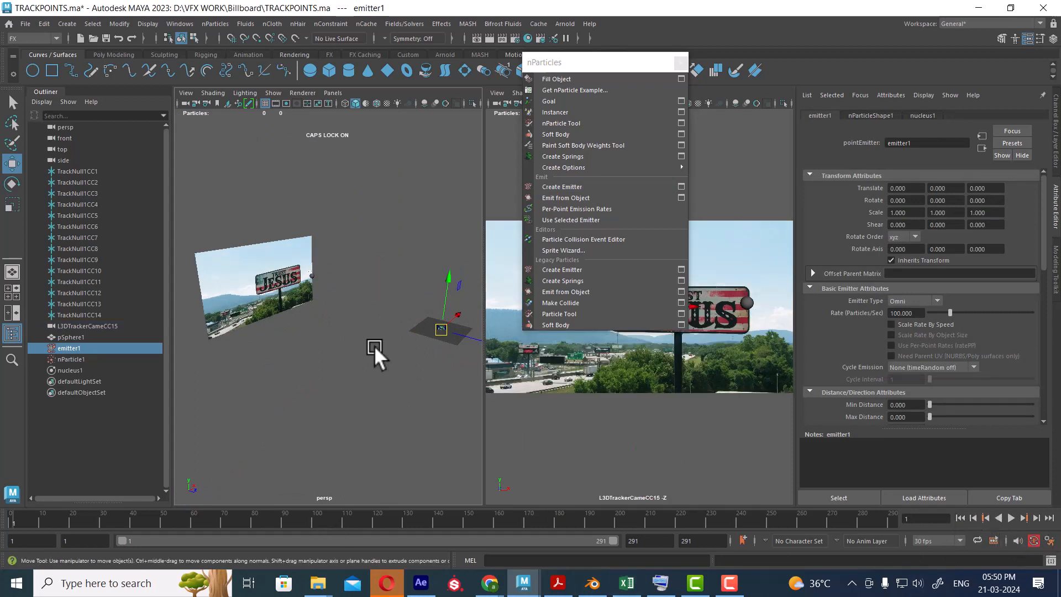
{"action": "left_click_drag", "start_coordinate": [375, 352], "coordinate": [336, 228], "text": "alt"}
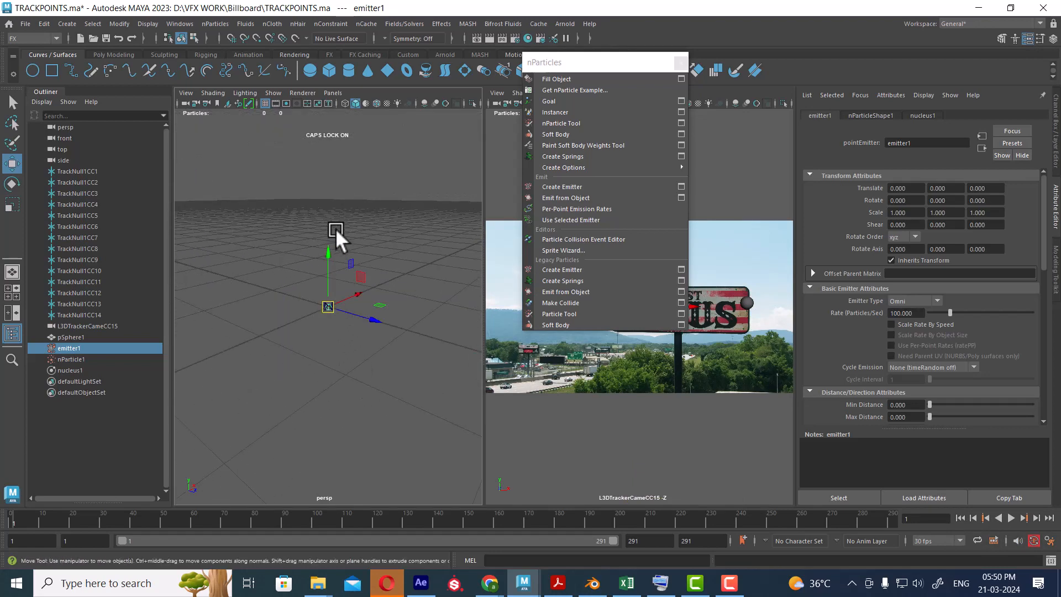
{"action": "left_click", "coordinate": [1011, 516]}
{"action": "left_click", "coordinate": [1011, 516]}
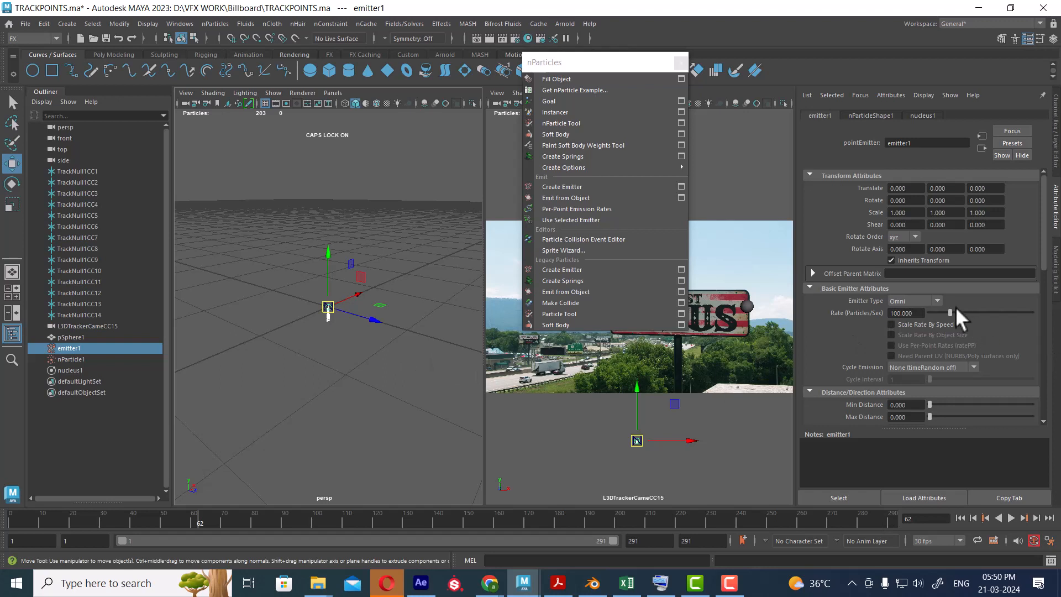
Step: Set the emitter type of emitter1 to Directional and play the simulation from the first frame
{"action": "left_click", "coordinate": [926, 302]}
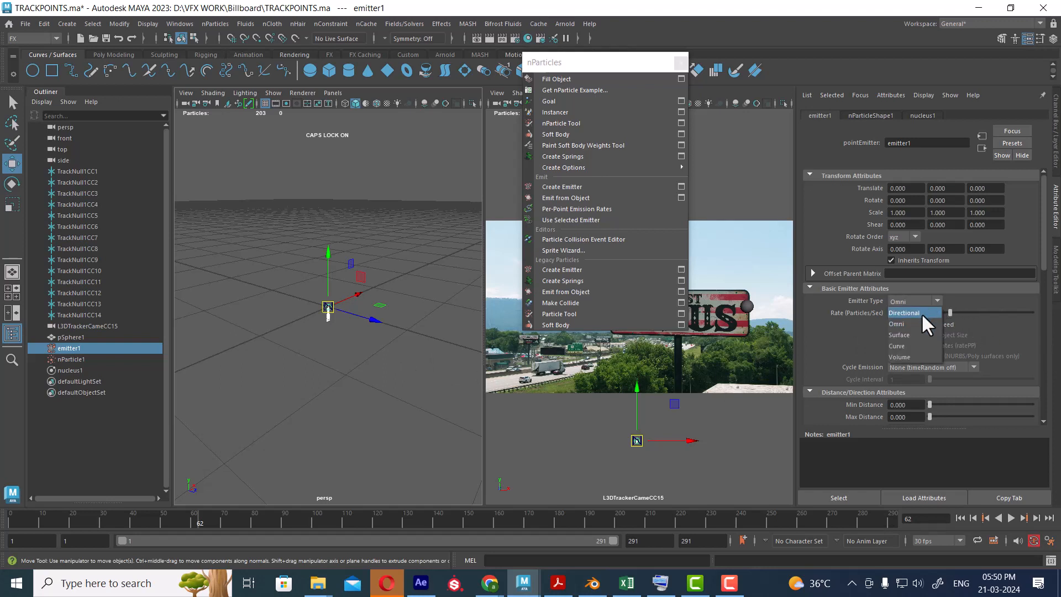
{"action": "left_click", "coordinate": [920, 312]}
{"action": "left_click", "coordinate": [960, 516]}
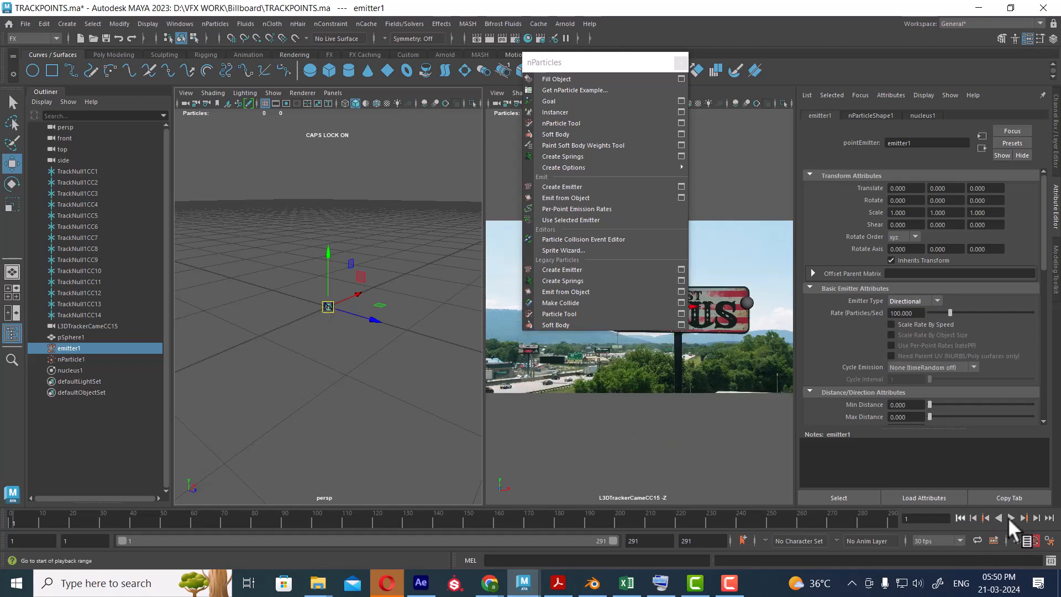
{"action": "left_click", "coordinate": [1009, 516]}
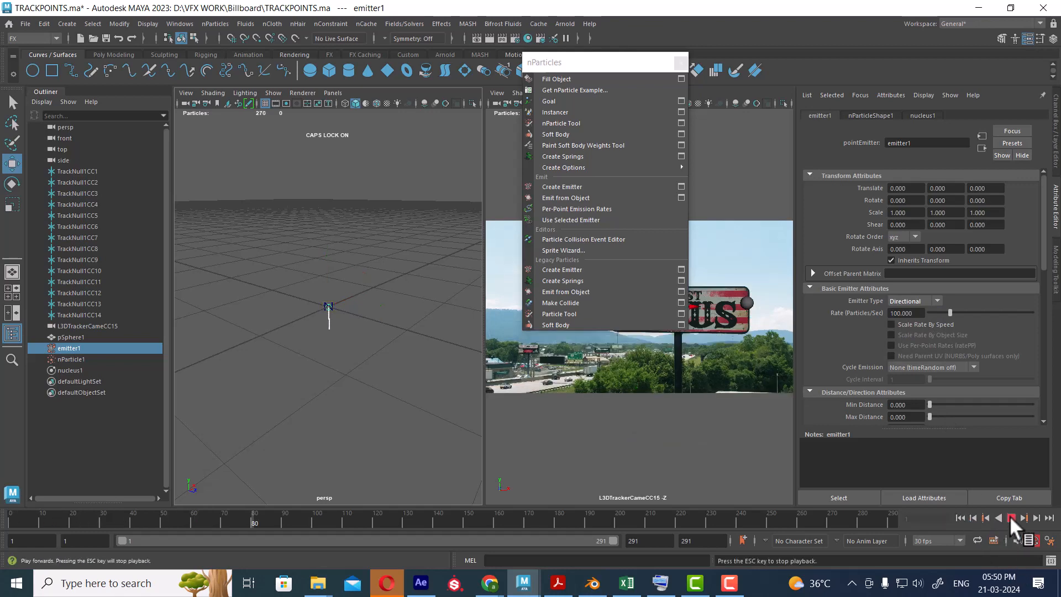
{"action": "left_click", "coordinate": [1009, 516]}
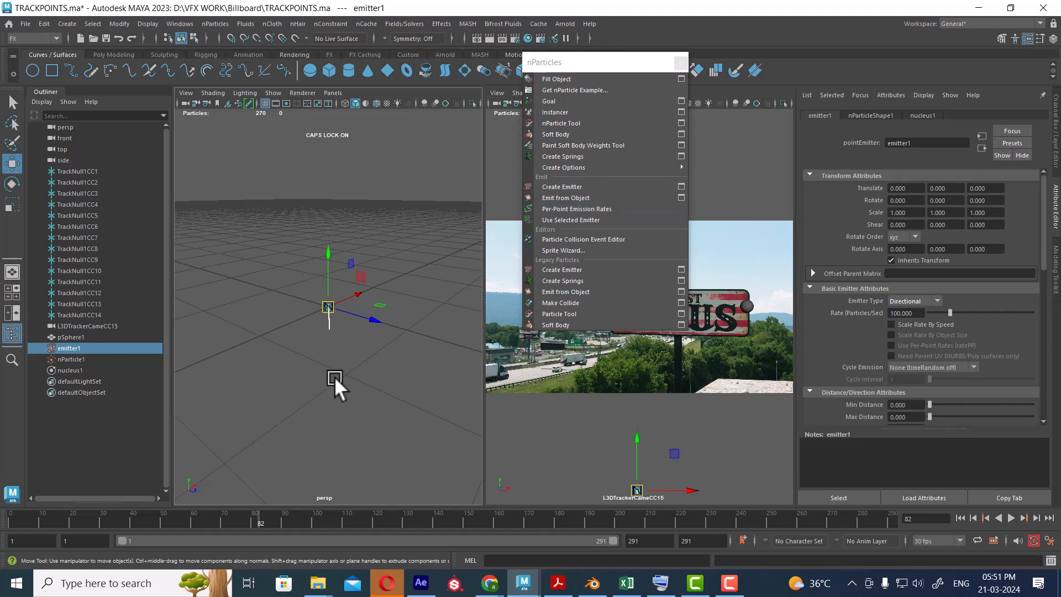
Step: Select the falling nParticle stream in the perspective view and play the simulation further to examine it
{"action": "left_click_drag", "start_coordinate": [363, 373], "coordinate": [372, 445], "text": "alt"}
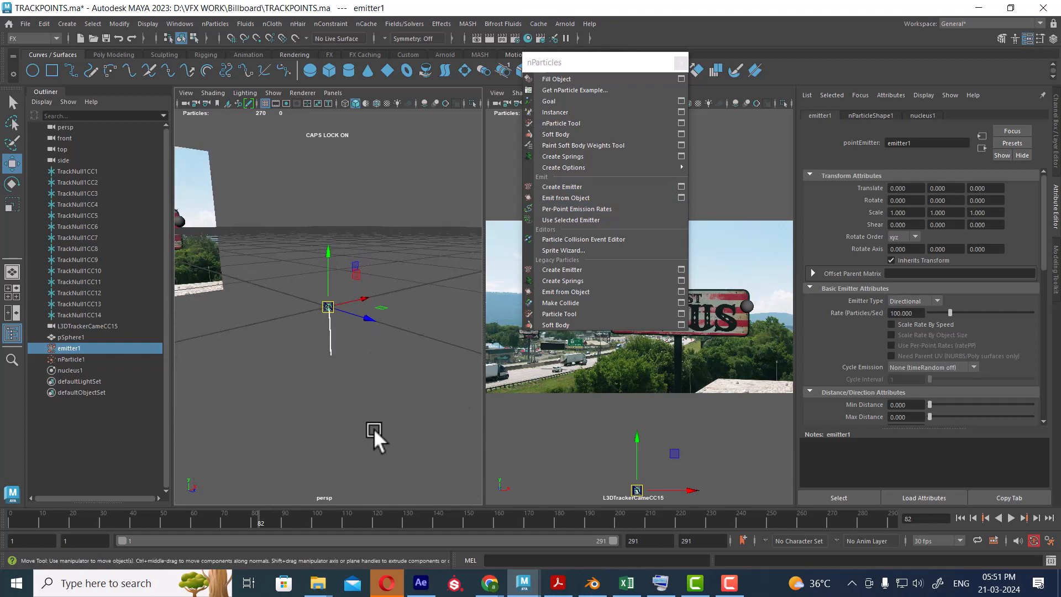
{"action": "left_click", "coordinate": [374, 429]}
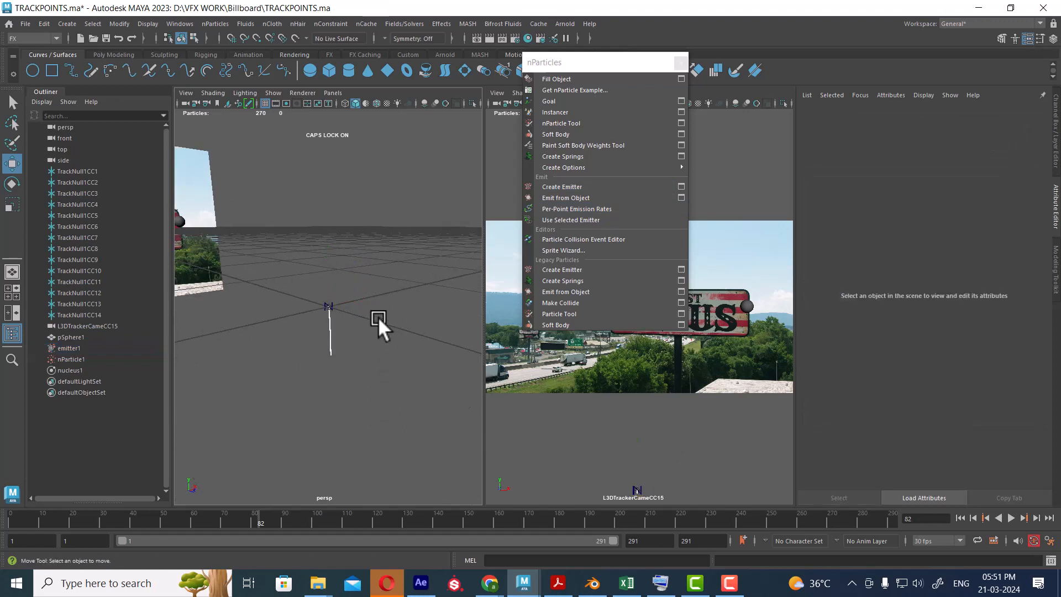
{"action": "left_click_drag", "start_coordinate": [358, 298], "coordinate": [310, 390]}
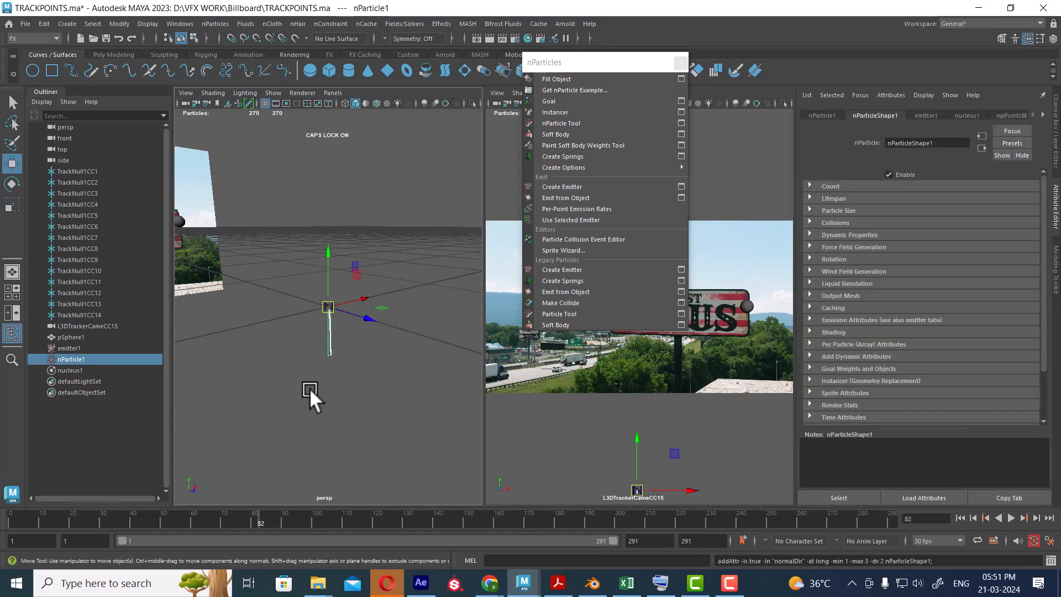
{"action": "left_click", "coordinate": [1006, 515]}
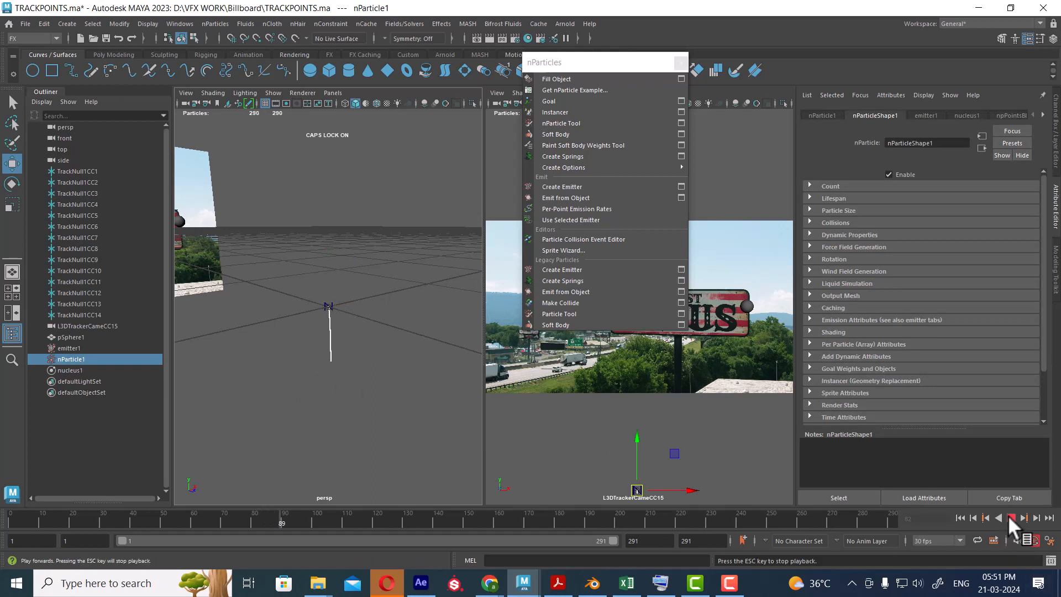
{"action": "left_click", "coordinate": [1011, 518]}
{"action": "left_click", "coordinate": [367, 356]}
{"action": "left_click_drag", "start_coordinate": [355, 293], "coordinate": [309, 370]}
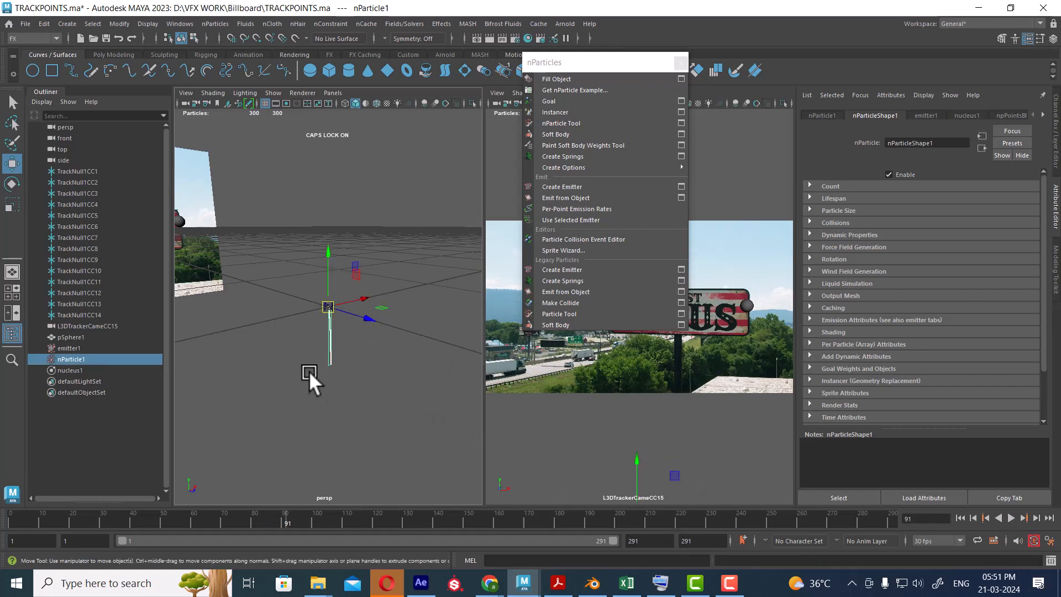
Step: Create a legacy particle emitter and move it about 0.349 along the X axis
{"action": "left_click", "coordinate": [588, 269]}
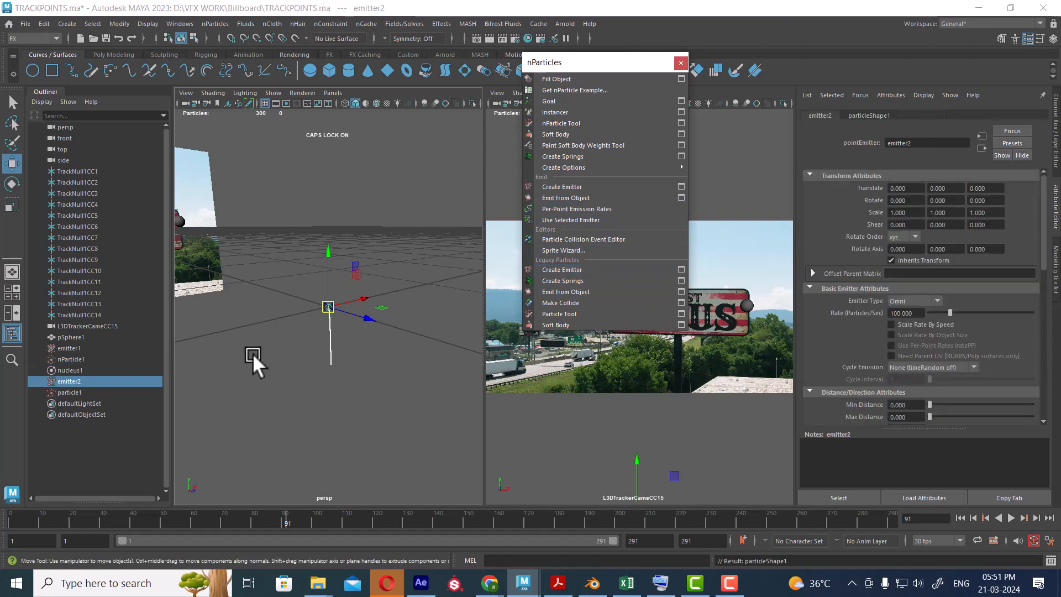
{"action": "scroll", "coordinate": [389, 295], "scroll_direction": "up", "scroll_amount": 3}
{"action": "left_click_drag", "start_coordinate": [371, 298], "coordinate": [419, 290]}
Step: Play the simulation from the first frame and switch the viewport background to black
{"action": "left_click", "coordinate": [960, 517]}
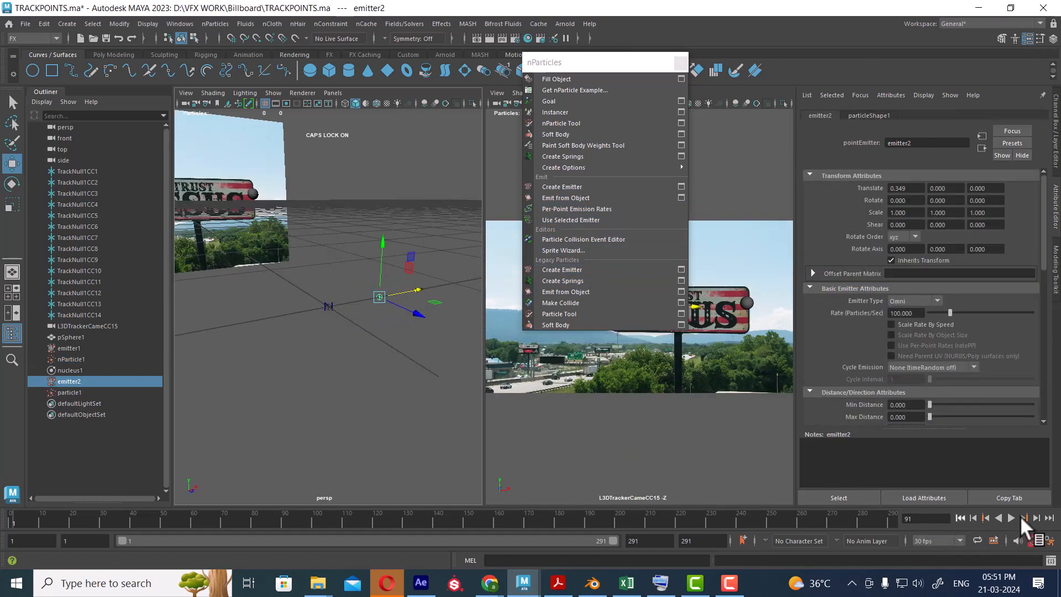
{"action": "left_click", "coordinate": [1010, 518]}
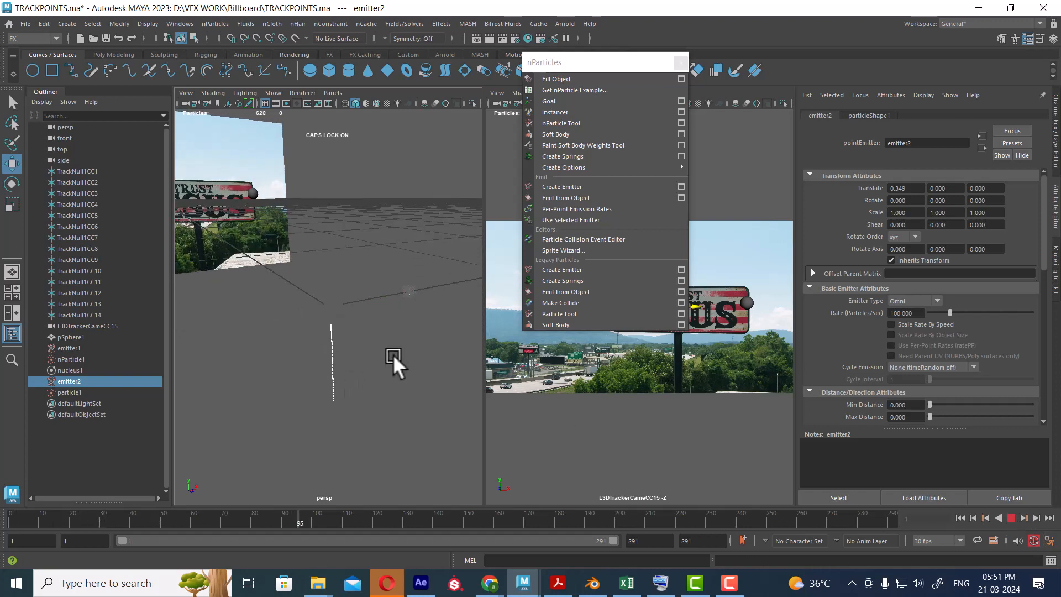
{"action": "key", "text": "alt+b"}
{"action": "key", "text": "alt+b"}
{"action": "key", "text": "alt+b"}
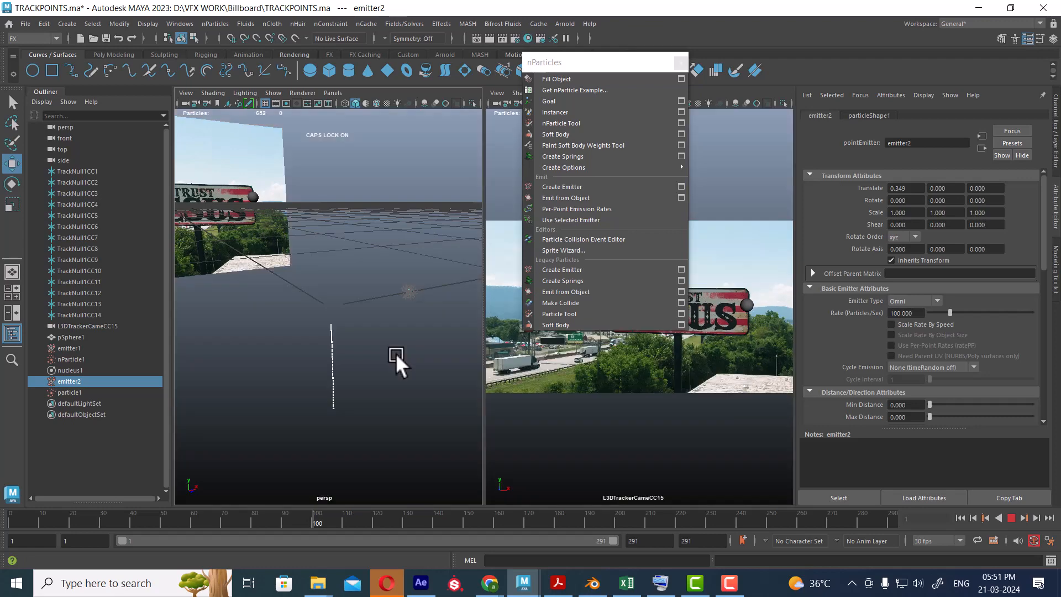
{"action": "key", "text": "alt+b"}
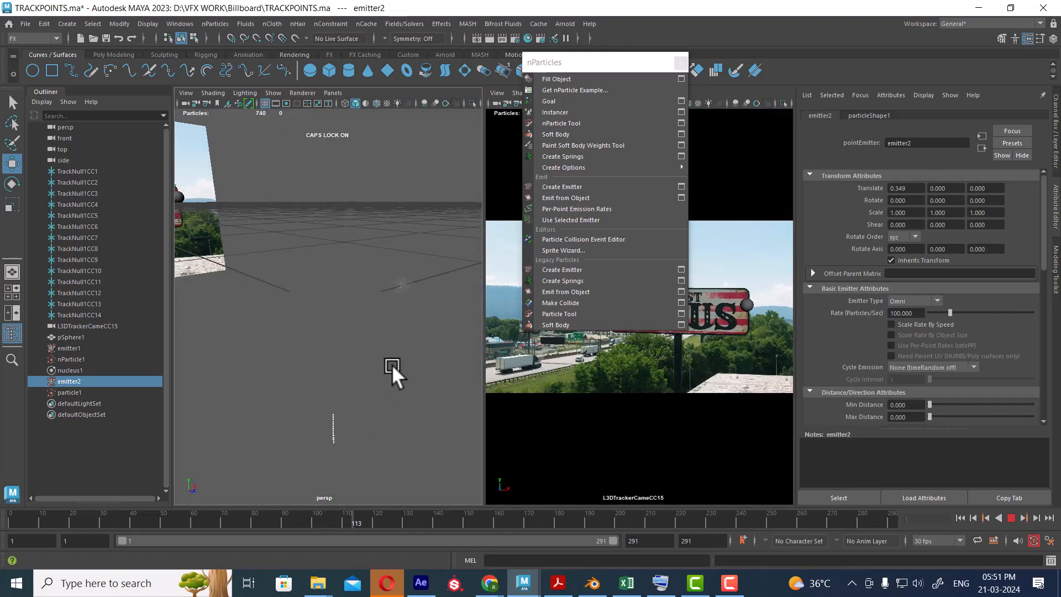
{"action": "key", "text": "alt+b"}
{"action": "left_click", "coordinate": [1012, 518]}
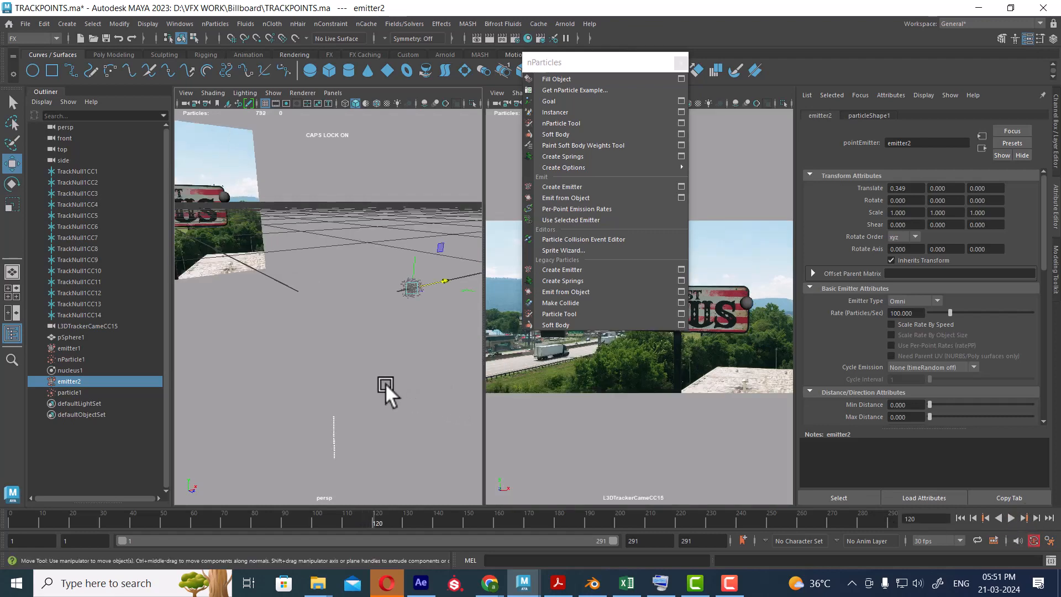
{"action": "key", "text": "alt+b"}
{"action": "key", "text": "alt+b"}
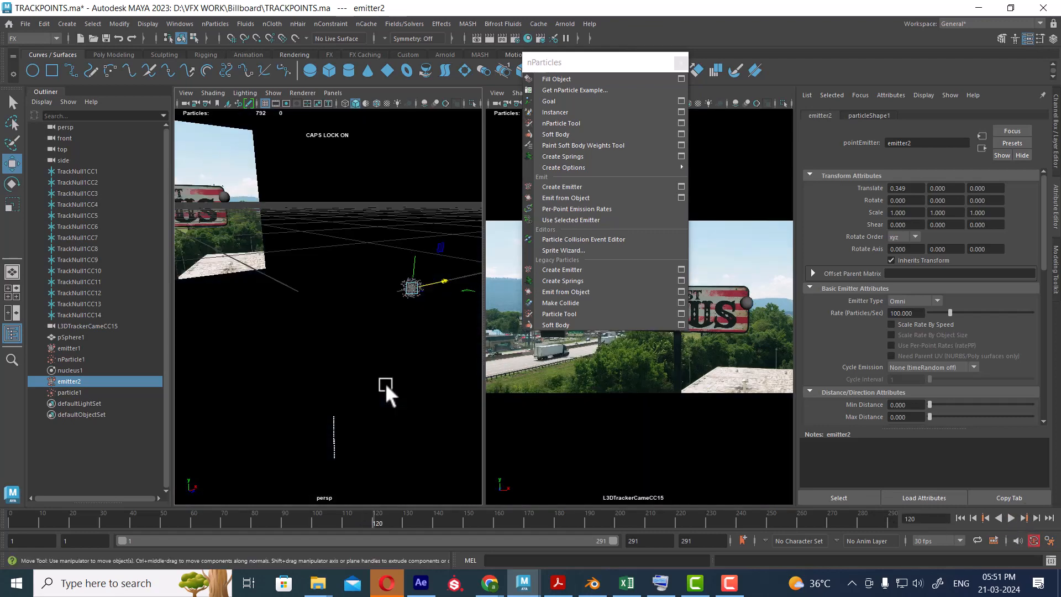
Step: Replay the simulation from the first frame to compare the particles of both emitters against the black background
{"action": "mouse_move", "coordinate": [385, 382]}
{"action": "left_mouse_down", "text": "alt"}
{"action": "mouse_move", "coordinate": [370, 378]}
{"action": "mouse_move", "coordinate": [409, 389]}
{"action": "mouse_move", "coordinate": [399, 379]}
{"action": "left_mouse_up", "text": "alt"}
{"action": "mouse_move", "coordinate": [399, 379]}
{"action": "right_mouse_down", "text": "alt"}
{"action": "mouse_move", "coordinate": [412, 416]}
{"action": "mouse_move", "coordinate": [406, 365]}
{"action": "right_mouse_up", "text": "alt"}
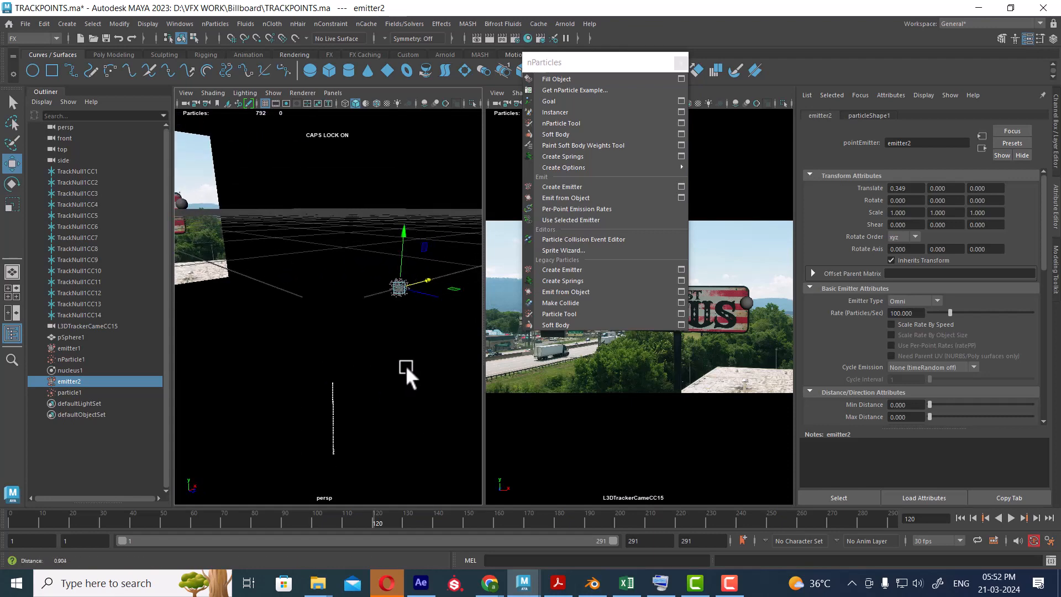
{"action": "left_click", "coordinate": [961, 516]}
{"action": "left_click", "coordinate": [1010, 516]}
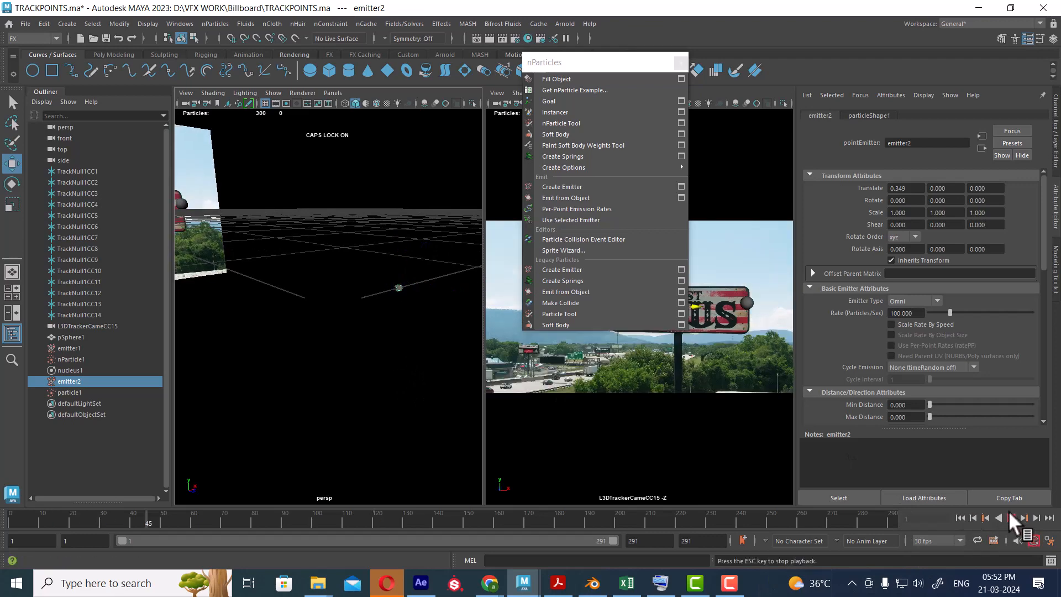
{"action": "left_click", "coordinate": [1008, 514]}
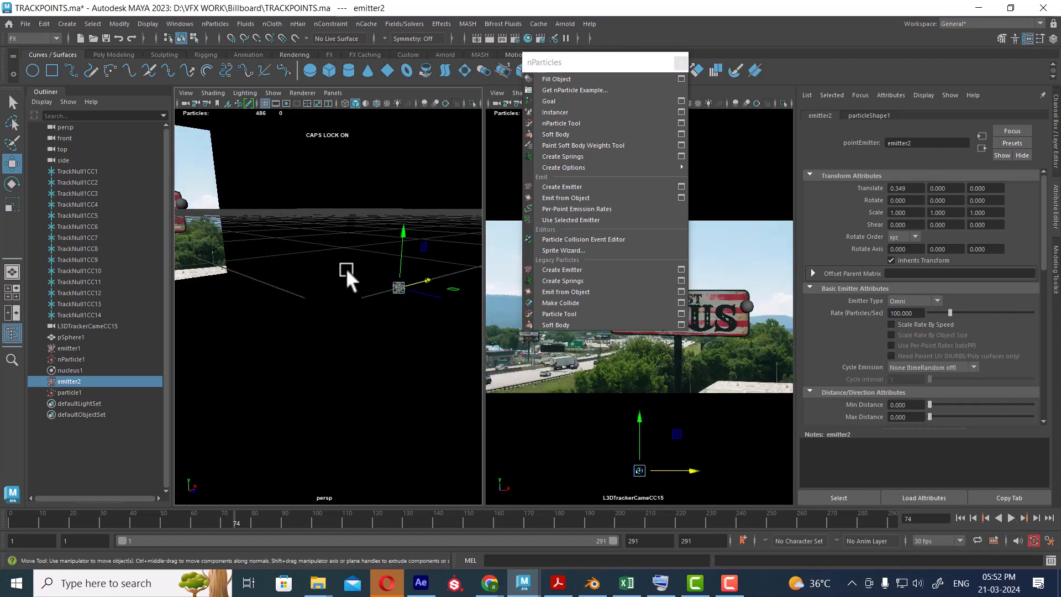
Step: Select the legacy particle object and its emitter in turn to examine how they are placed in the scene
{"action": "left_click", "coordinate": [390, 353]}
{"action": "left_click", "coordinate": [402, 289]}
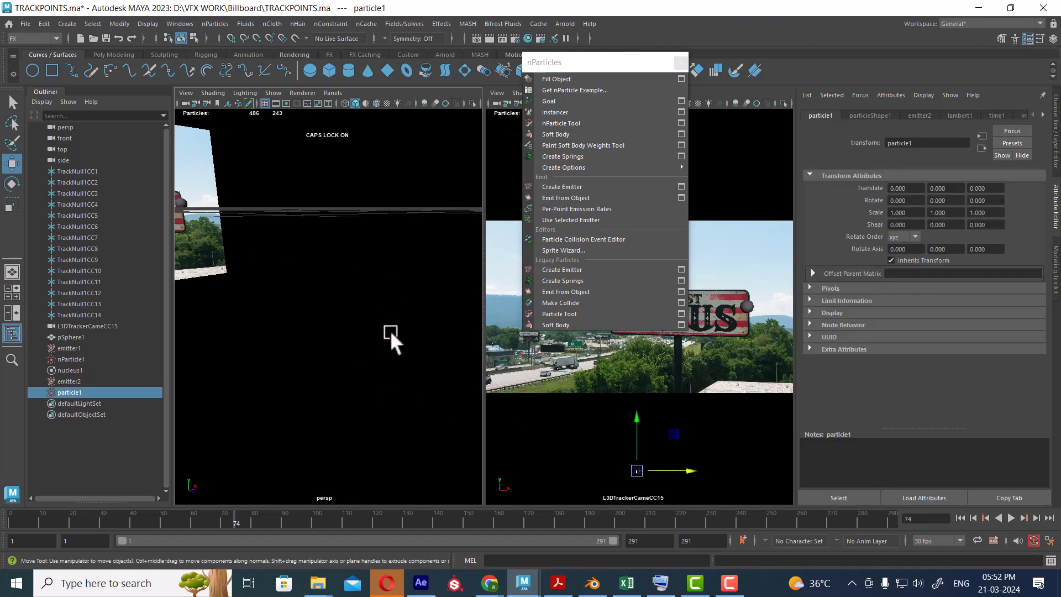
{"action": "scroll", "coordinate": [385, 324], "scroll_direction": "down", "scroll_amount": 8}
{"action": "scroll", "coordinate": [328, 303], "scroll_direction": "up", "scroll_amount": 10}
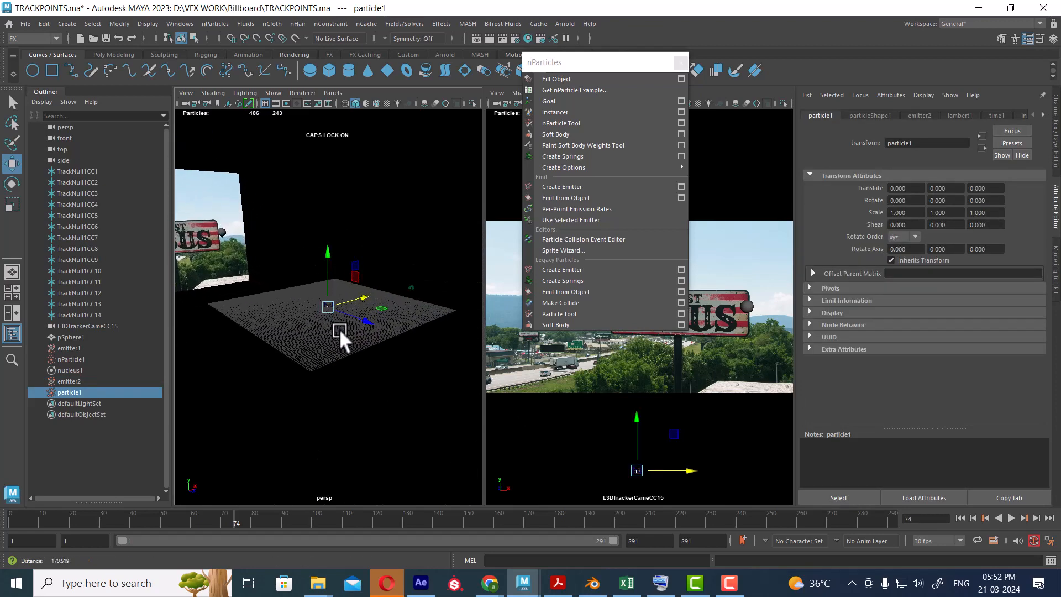
{"action": "scroll", "coordinate": [354, 367], "scroll_direction": "down", "scroll_amount": 5}
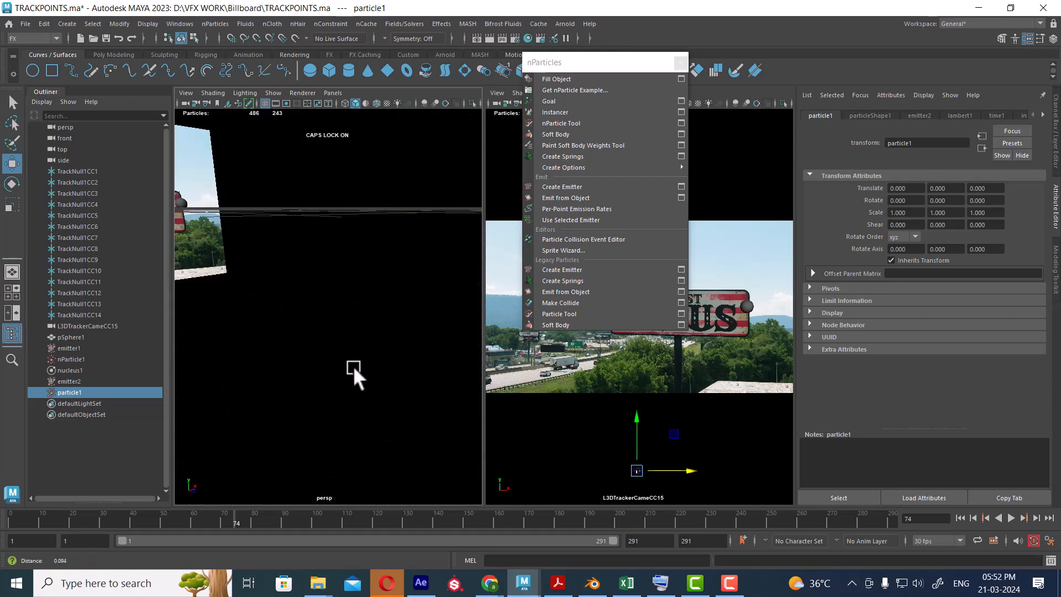
{"action": "left_click", "coordinate": [65, 381]}
{"action": "left_click", "coordinate": [72, 390]}
{"action": "left_click", "coordinate": [71, 380]}
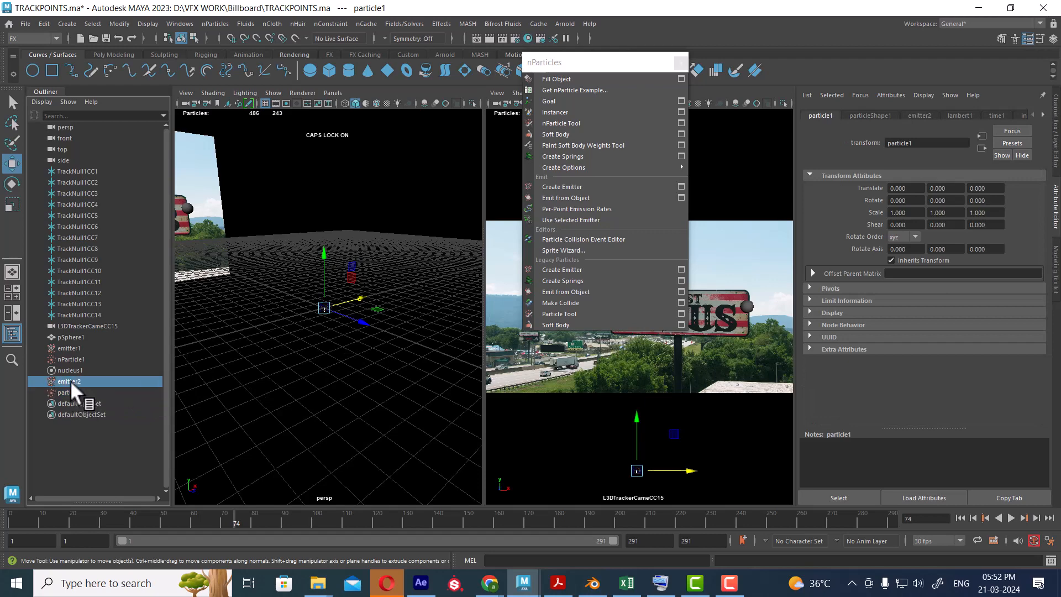
{"action": "left_click", "coordinate": [58, 392]}
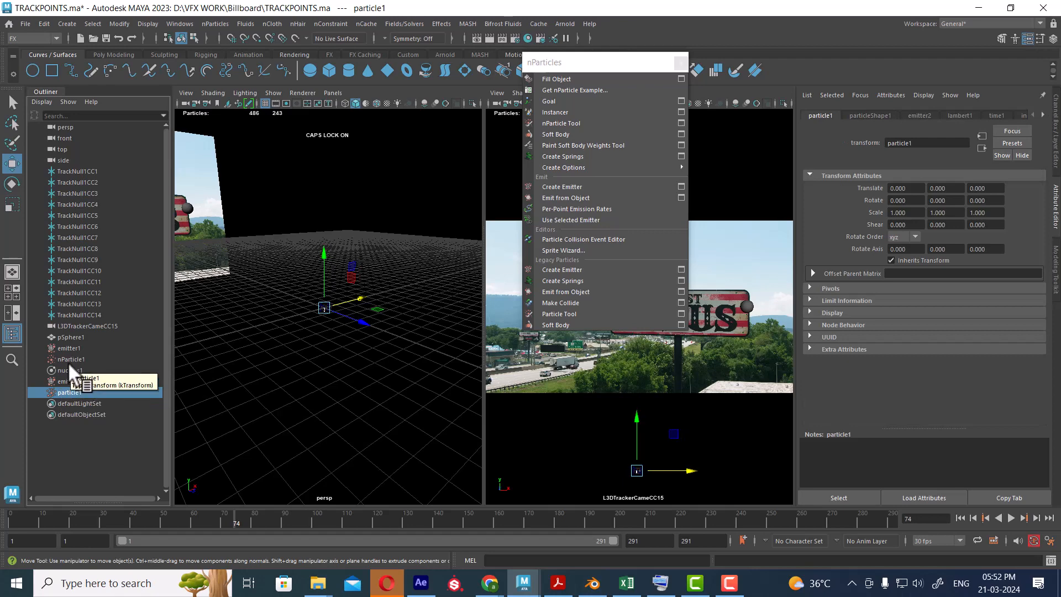
Step: Set the gravity of nucleus1 to 0 and play the simulation from the first frame
{"action": "left_click", "coordinate": [72, 369]}
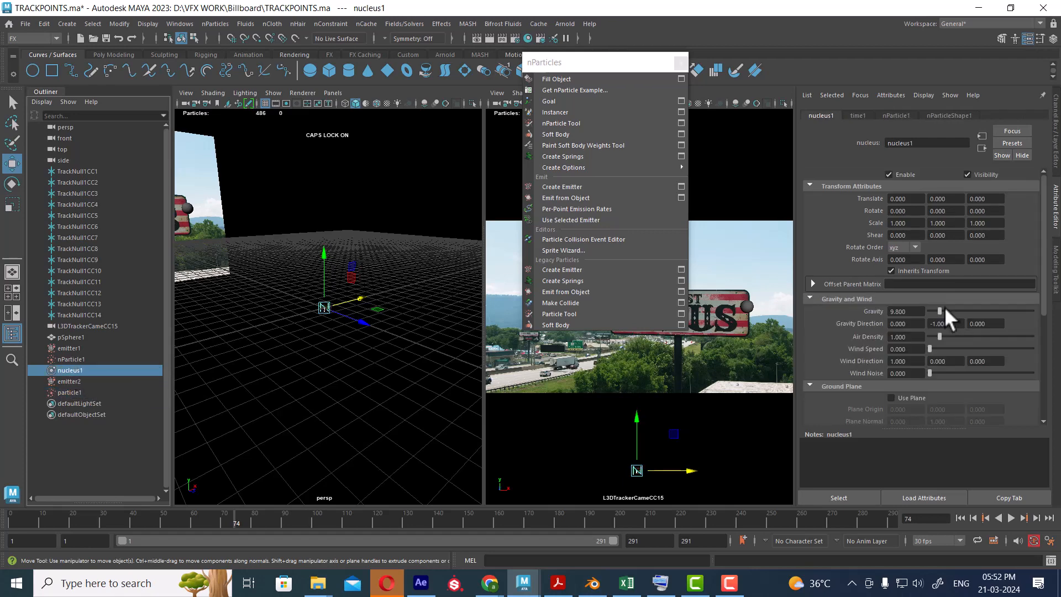
{"action": "left_click_drag", "start_coordinate": [940, 308], "coordinate": [922, 310]}
{"action": "left_click", "coordinate": [960, 516]}
{"action": "left_click", "coordinate": [1011, 519]}
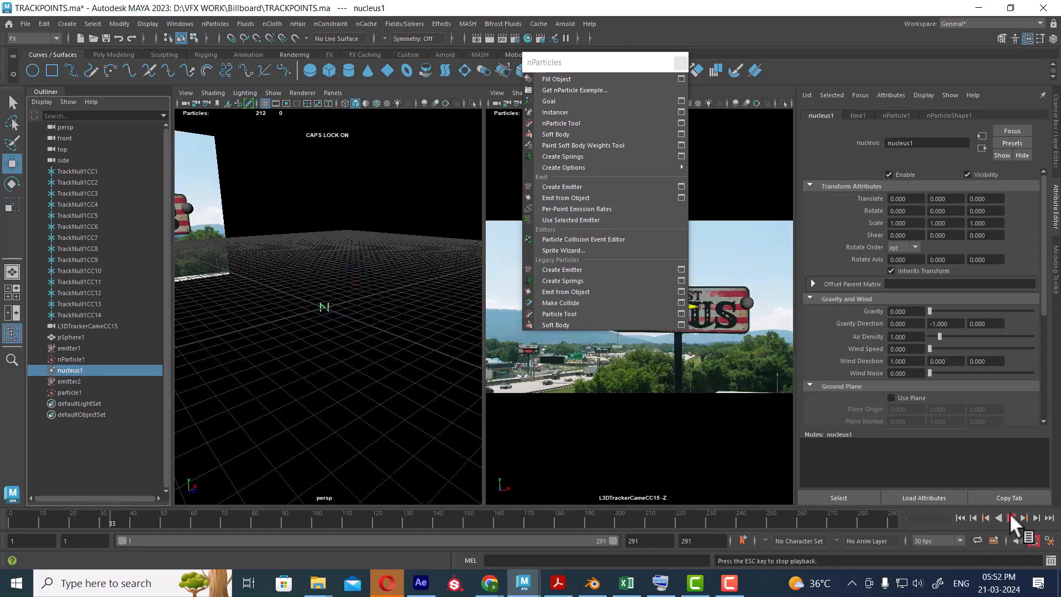
{"action": "left_click", "coordinate": [354, 412]}
{"action": "left_click_drag", "start_coordinate": [383, 409], "coordinate": [408, 417], "text": "alt"}
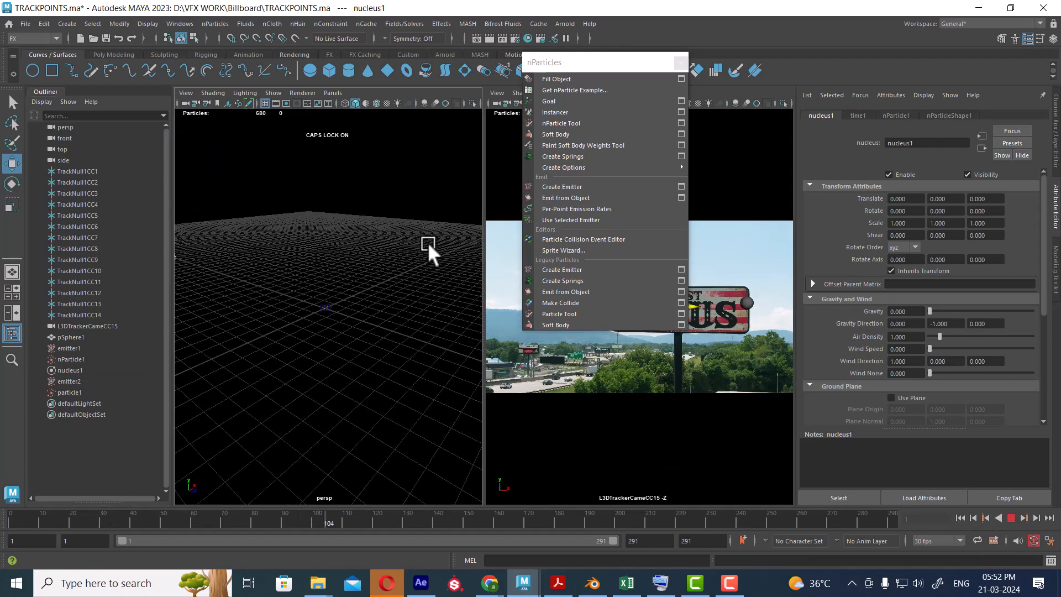
Step: Select nParticle1 and replay the simulation from the first frame to inspect its particles without gravity
{"action": "left_click_drag", "start_coordinate": [428, 244], "coordinate": [283, 351]}
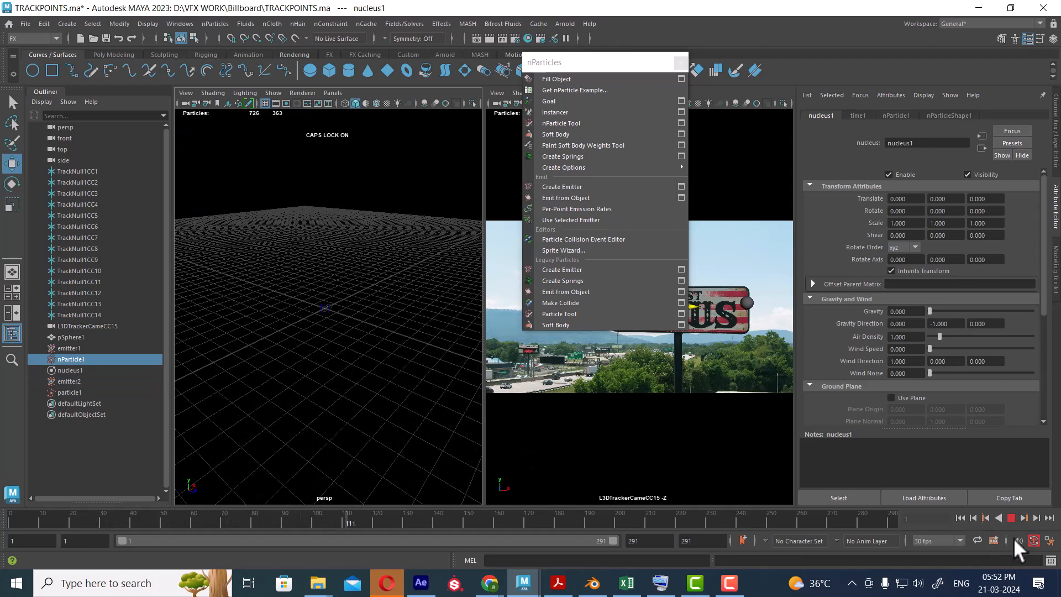
{"action": "left_click", "coordinate": [964, 519]}
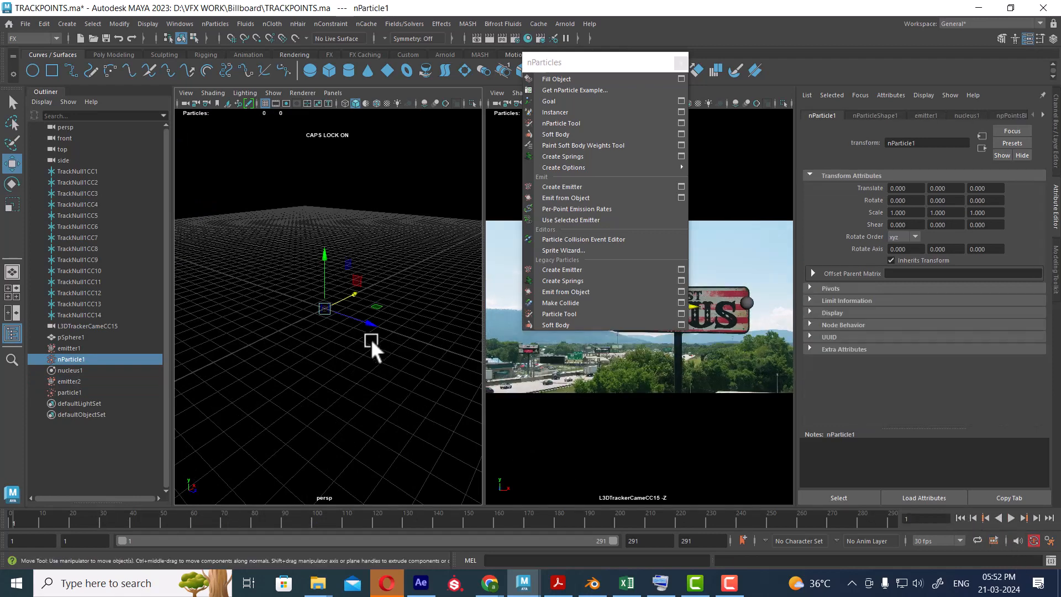
{"action": "key", "text": "alt"}
{"action": "left_click", "coordinate": [1010, 517]}
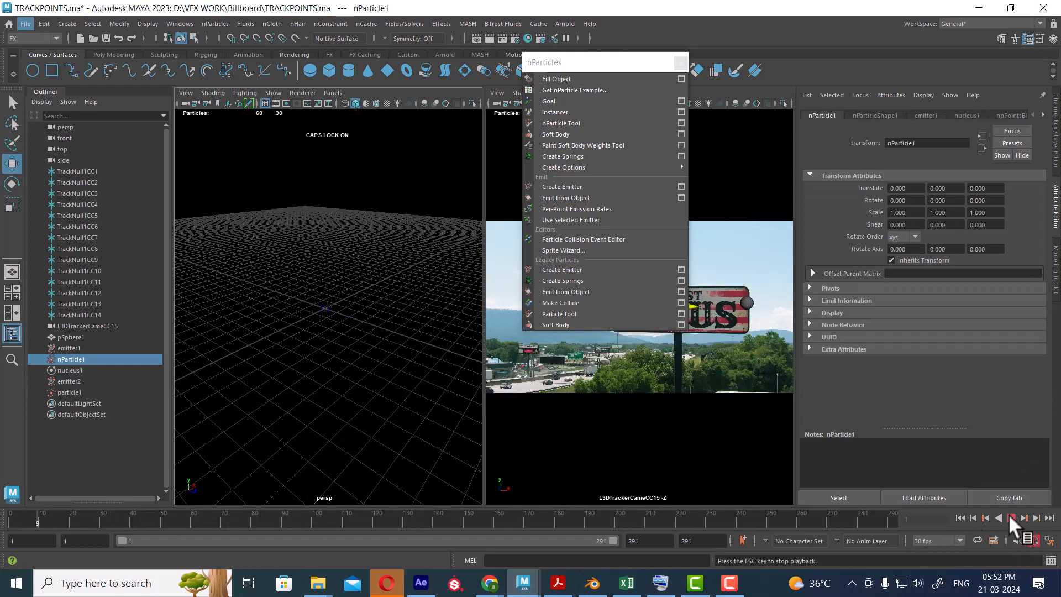
{"action": "left_click", "coordinate": [1010, 518]}
{"action": "left_click_drag", "start_coordinate": [434, 305], "coordinate": [369, 279], "text": "alt"}
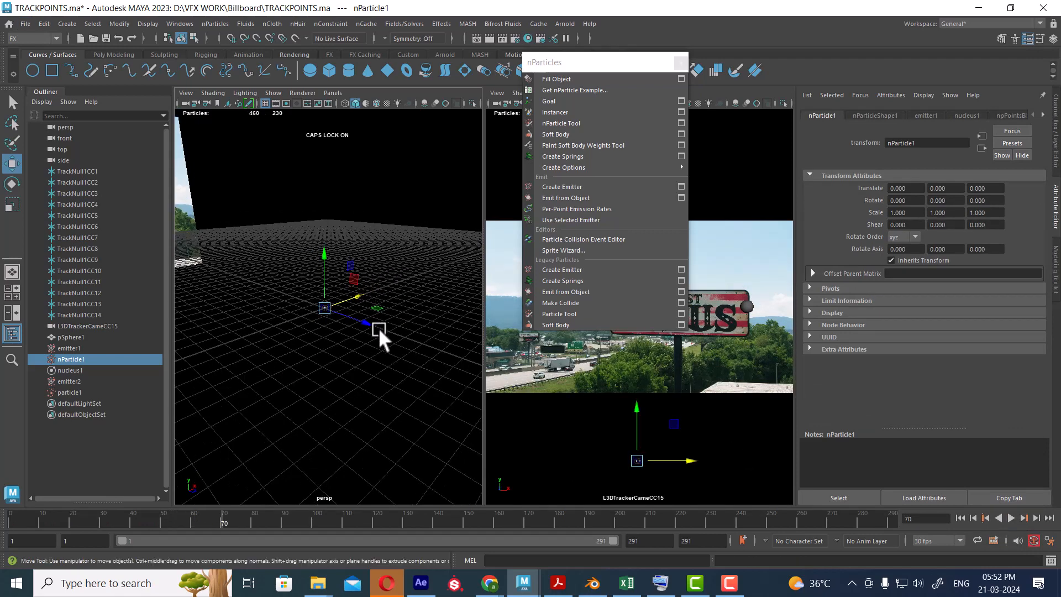
Step: Turn on shaded display in the perspective view and change the viewport background from black to grey
{"action": "key", "text": "5"}
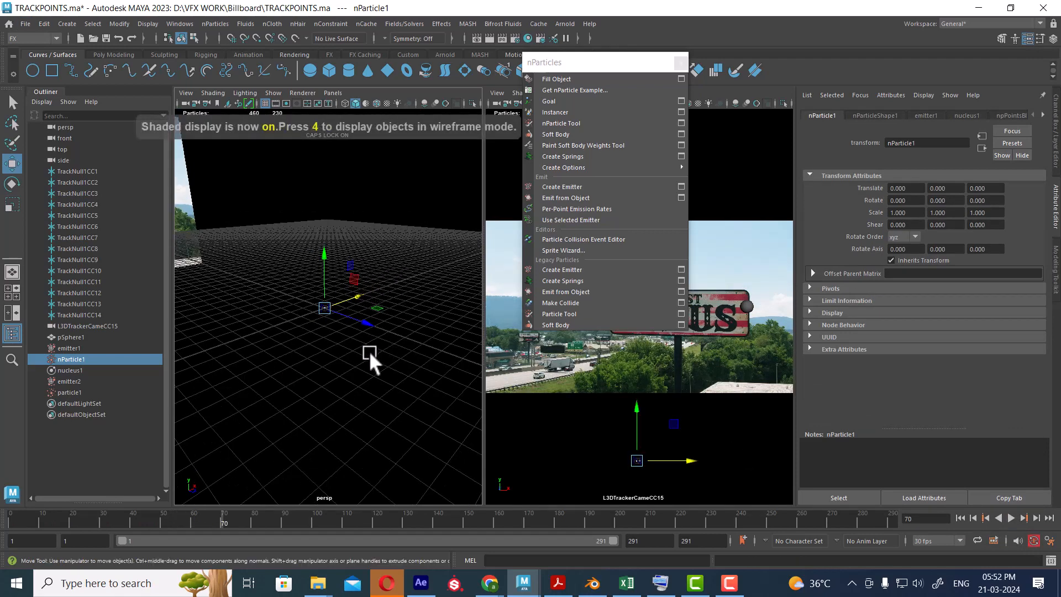
{"action": "key", "text": "alt+b"}
{"action": "right_click_drag", "start_coordinate": [320, 343], "coordinate": [380, 493], "text": "alt"}
Step: Select emitter2 and replay the simulation from the first frame to watch its emission
{"action": "left_click", "coordinate": [68, 381]}
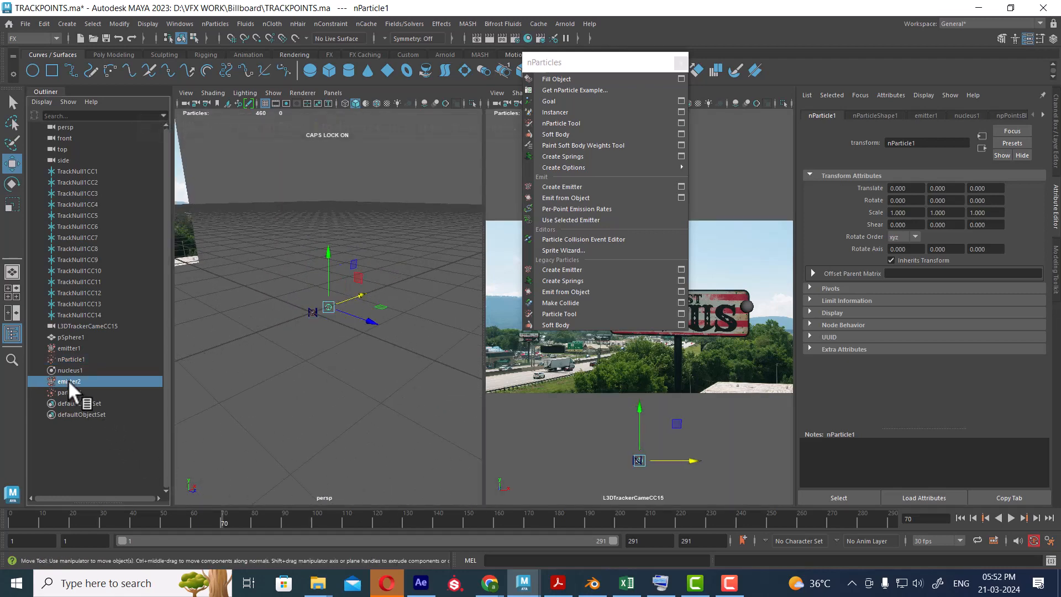
{"action": "right_click_drag", "start_coordinate": [313, 355], "coordinate": [397, 440], "text": "alt"}
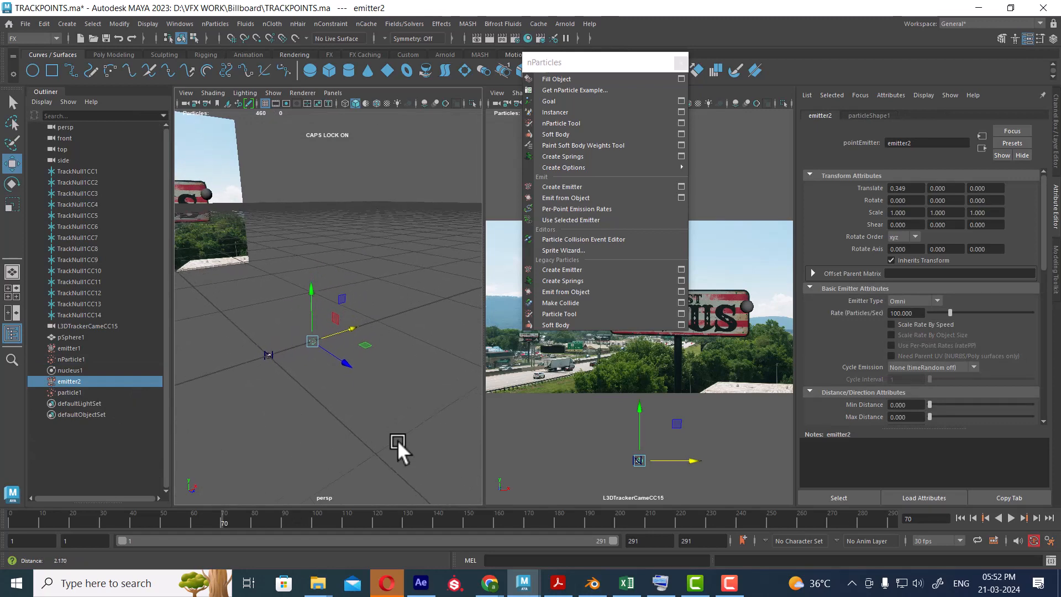
{"action": "left_click", "coordinate": [960, 518]}
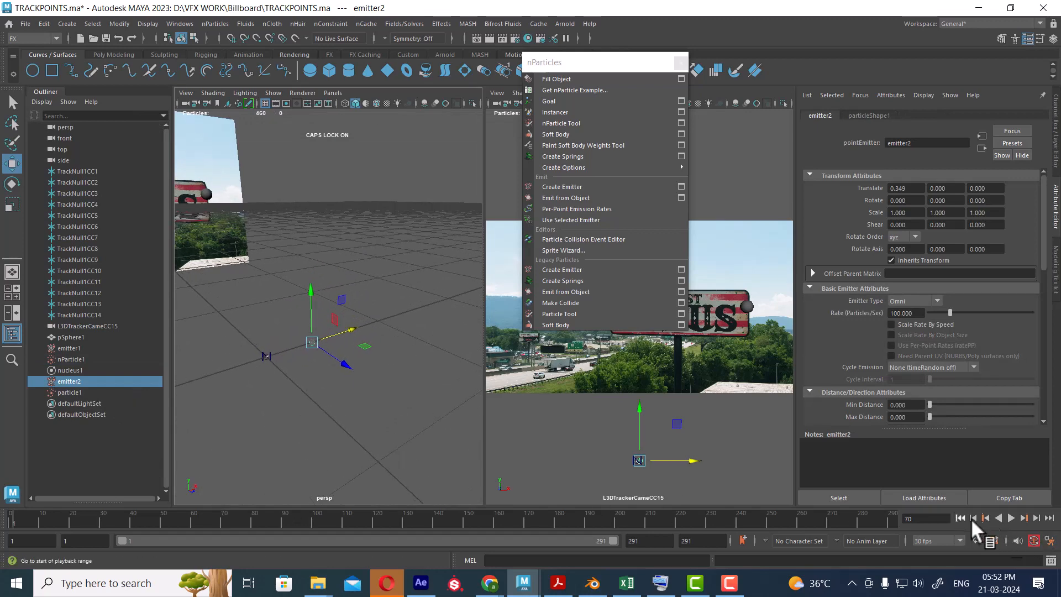
{"action": "left_click", "coordinate": [1011, 518]}
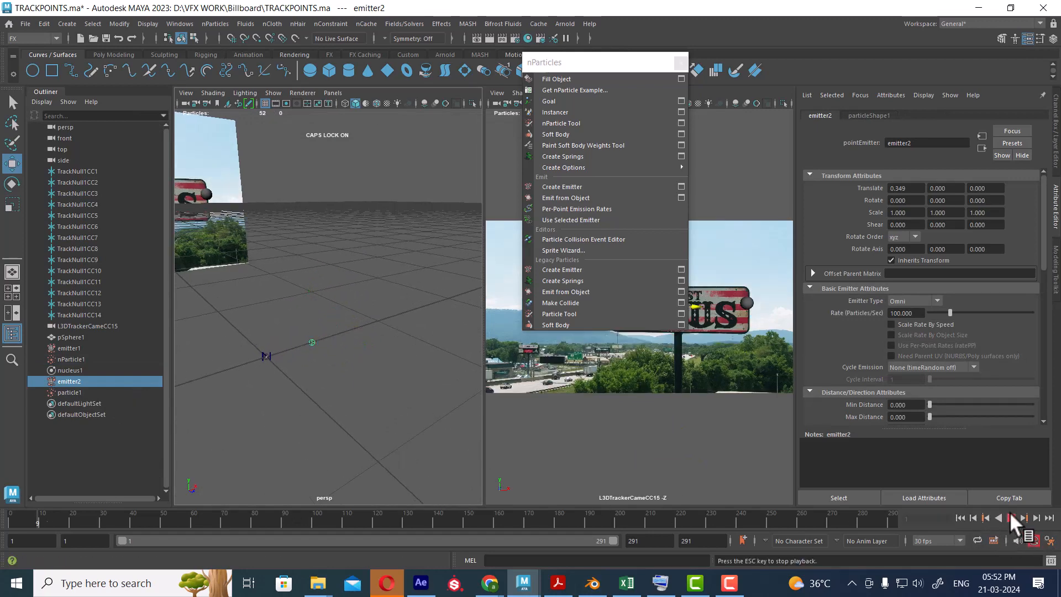
Step: Select particle1 and examine its emitted particles at close range in the perspective view
{"action": "left_click", "coordinate": [83, 390]}
{"action": "mouse_move", "coordinate": [335, 370]}
{"action": "right_mouse_down", "text": "alt"}
{"action": "mouse_move", "coordinate": [343, 366]}
{"action": "mouse_move", "coordinate": [359, 419]}
{"action": "mouse_move", "coordinate": [356, 389]}
{"action": "mouse_move", "coordinate": [339, 376]}
{"action": "right_mouse_up", "text": "alt"}
{"action": "middle_click_drag", "start_coordinate": [372, 325], "coordinate": [397, 295], "text": "alt"}
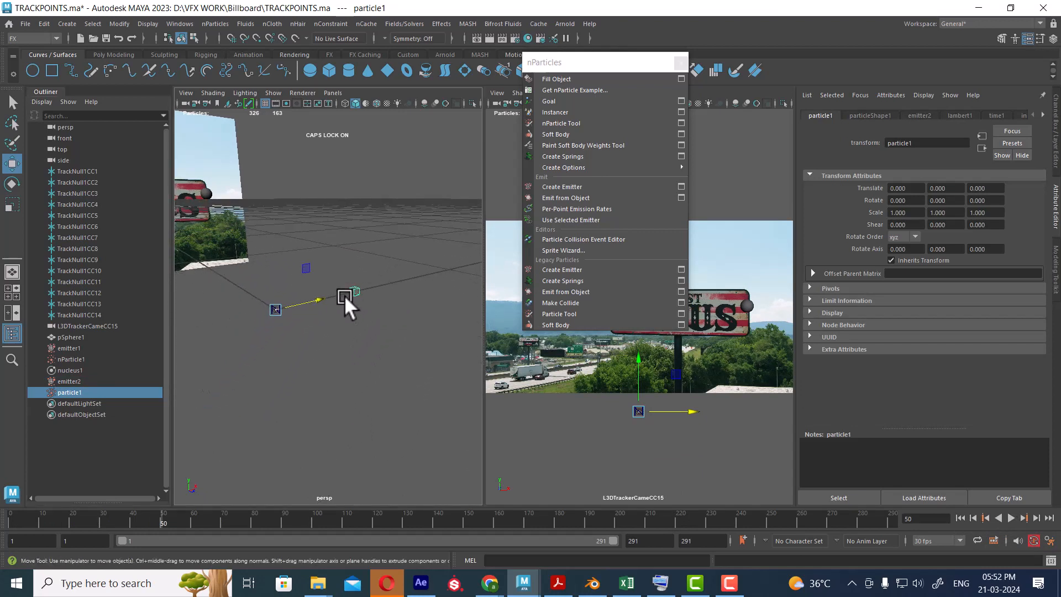
{"action": "right_click_drag", "start_coordinate": [344, 295], "coordinate": [347, 317], "text": "alt"}
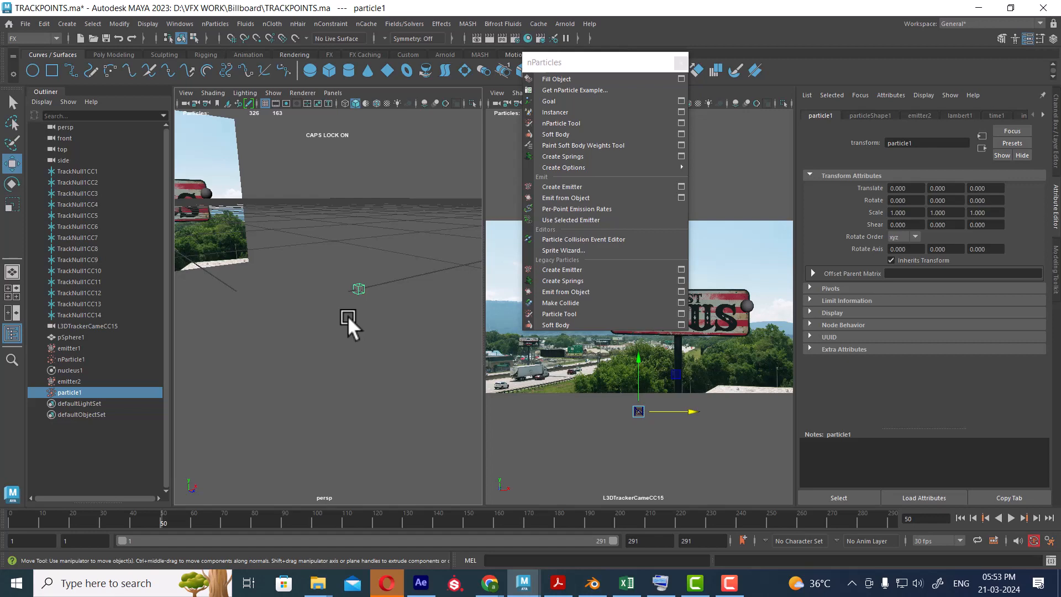
{"action": "left_click_drag", "start_coordinate": [375, 330], "coordinate": [361, 308], "text": "alt"}
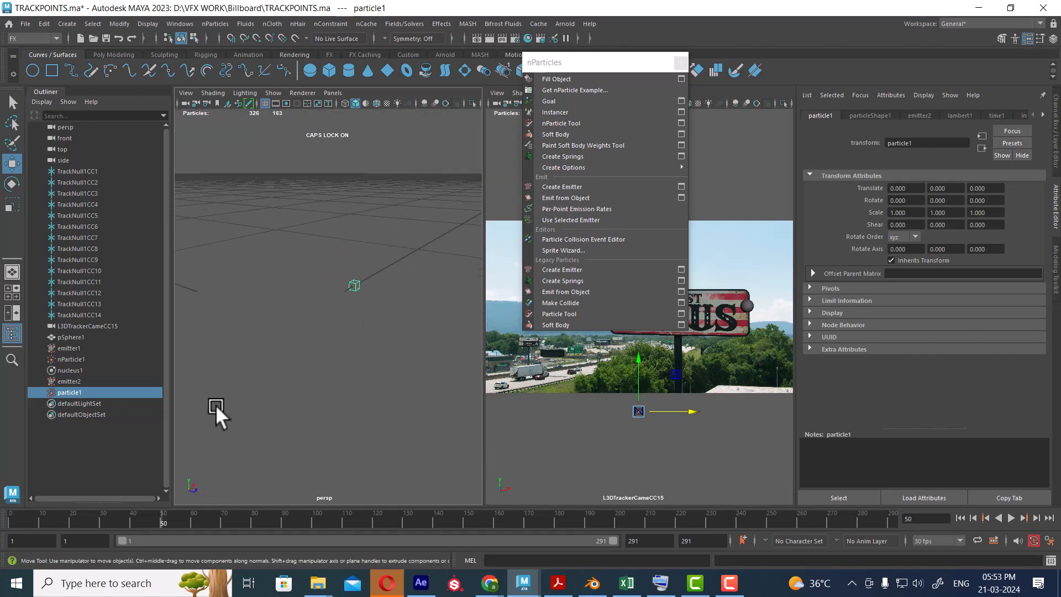
Step: Select the emitters, nParticle1, nucleus1 and particle1 in turn to compare the objects of both particle systems
{"action": "left_click", "coordinate": [68, 381]}
{"action": "left_click", "coordinate": [69, 391]}
{"action": "left_click", "coordinate": [72, 348]}
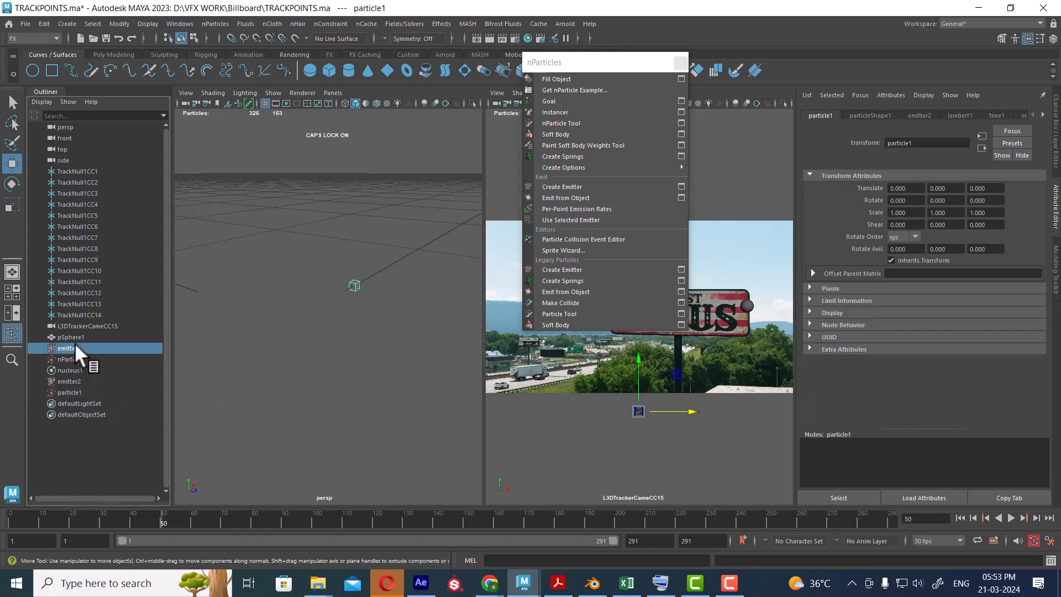
{"action": "left_click", "coordinate": [71, 359]}
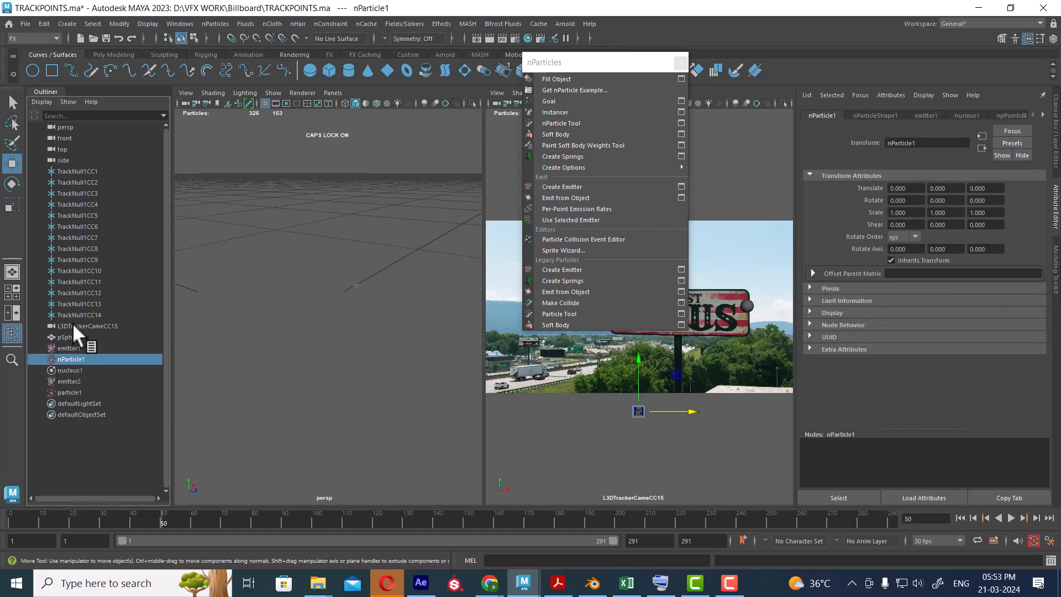
{"action": "left_click", "coordinate": [65, 367]}
{"action": "left_click", "coordinate": [70, 391]}
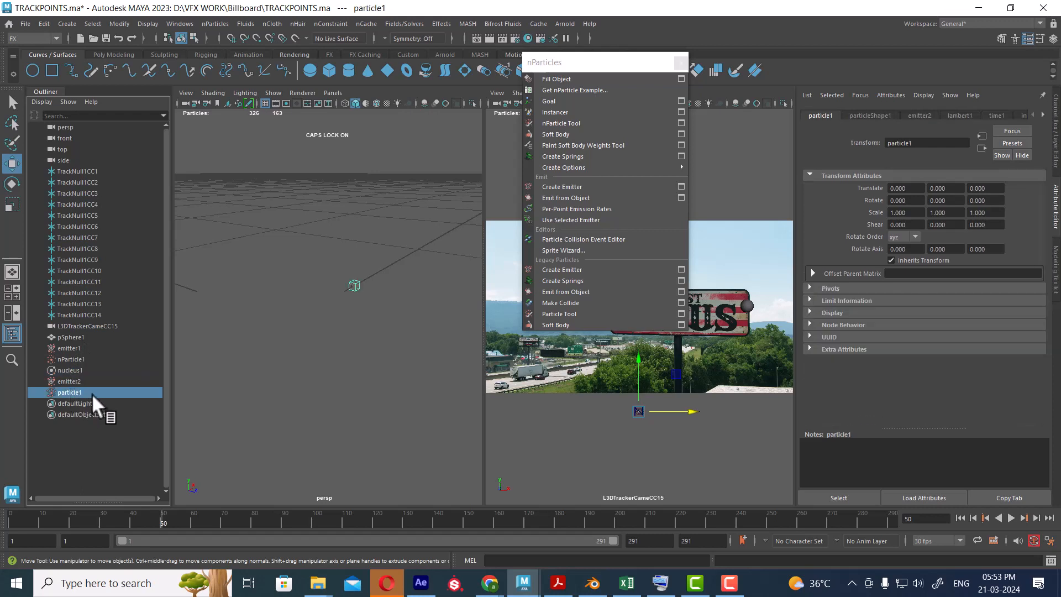
{"action": "scroll", "coordinate": [350, 304], "scroll_direction": "up", "scroll_amount": 2}
{"action": "scroll", "coordinate": [357, 317], "scroll_direction": "down", "scroll_amount": 3}
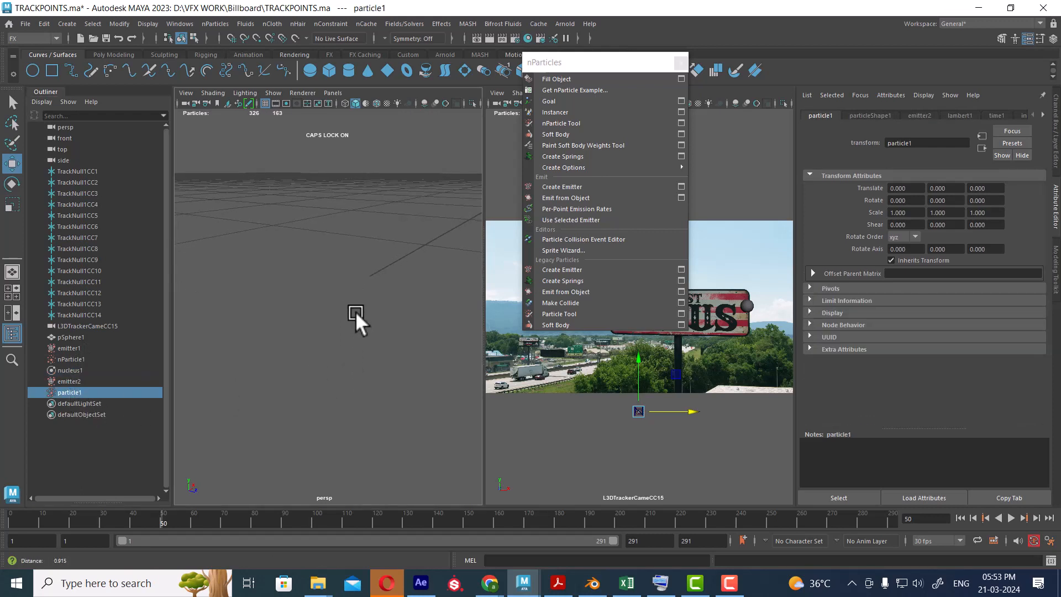
{"action": "scroll", "coordinate": [353, 299], "scroll_direction": "up", "scroll_amount": 2}
{"action": "scroll", "coordinate": [353, 298], "scroll_direction": "up", "scroll_amount": 3}
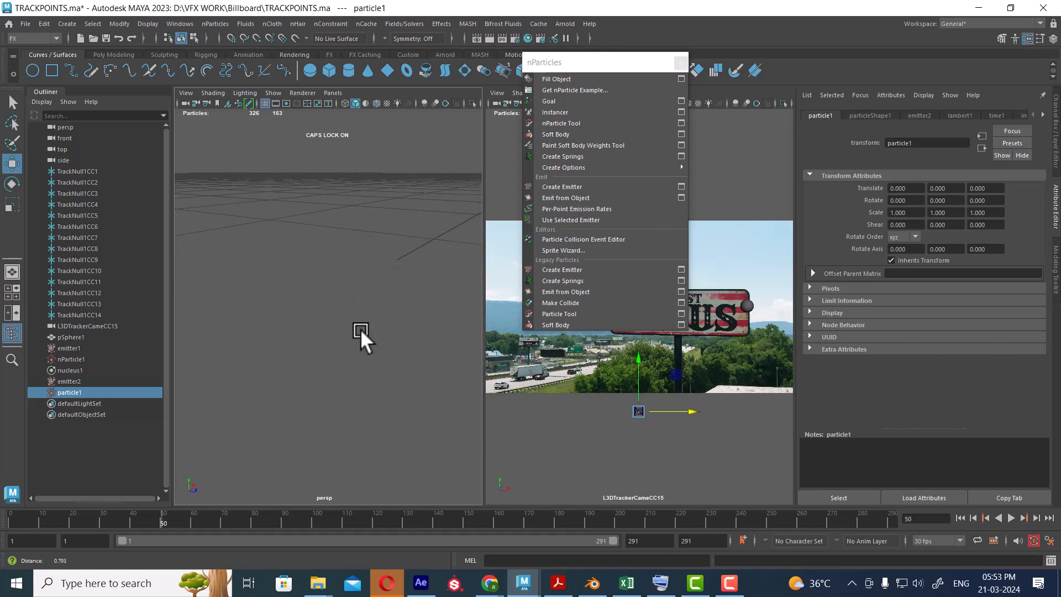
Step: Set the perspective camera's near clip plane to 0.001
{"action": "left_click", "coordinate": [186, 102]}
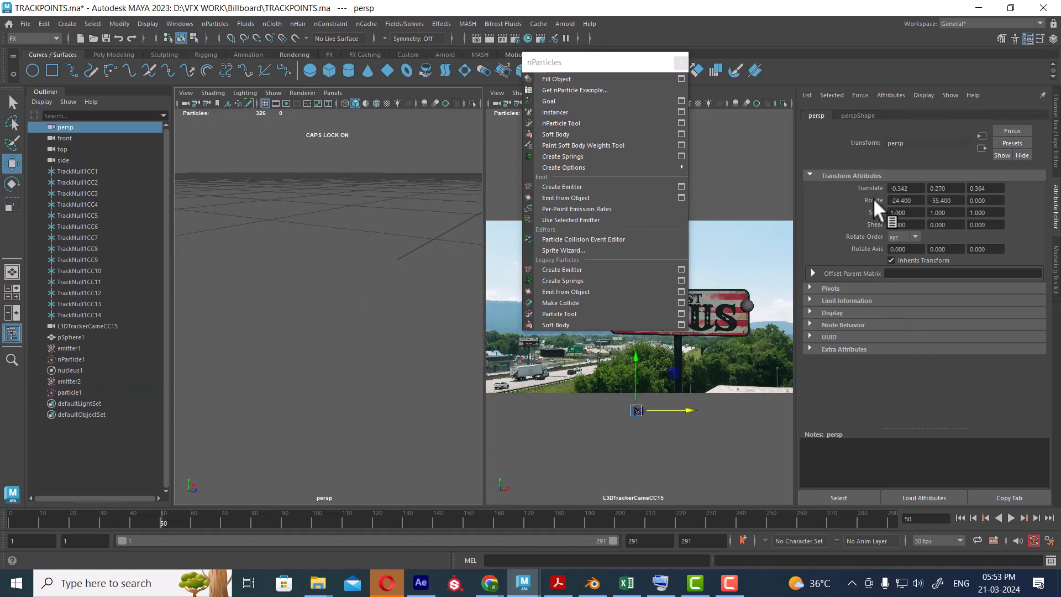
{"action": "key", "text": "ctrl+a"}
{"action": "key", "text": "ctrl+a"}
{"action": "left_click", "coordinate": [856, 116]}
{"action": "double_click", "coordinate": [910, 289]}
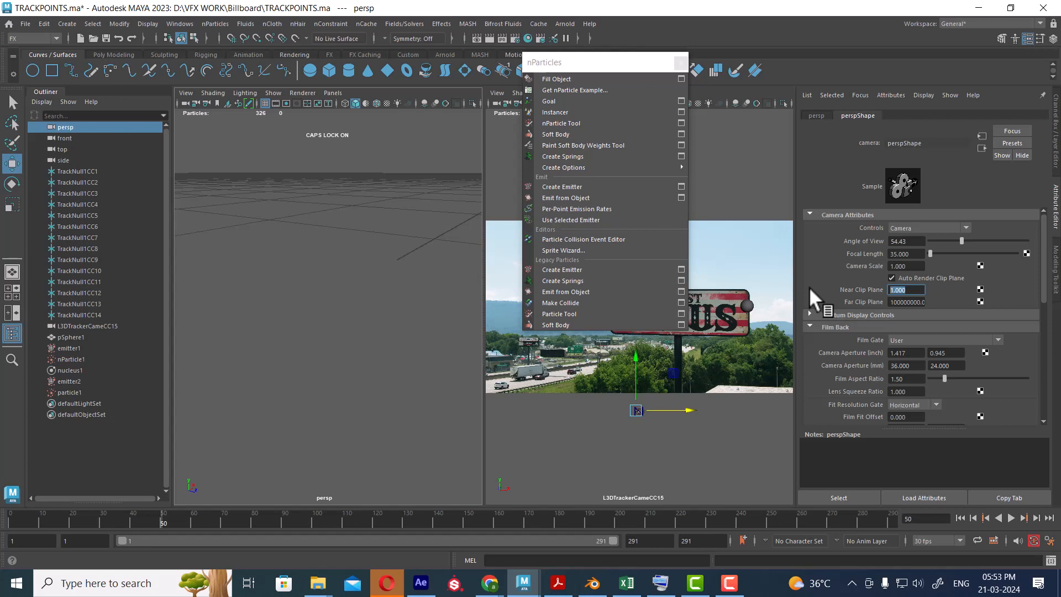
{"action": "type", "text": "0.001"}
{"action": "key", "text": "Return"}
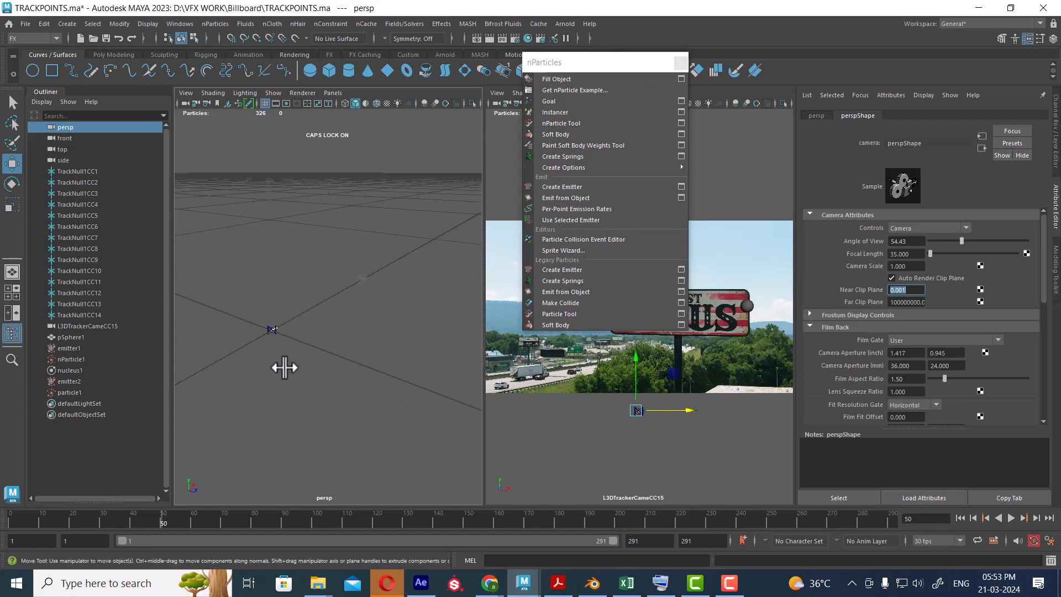
{"action": "middle_click_drag", "start_coordinate": [280, 366], "coordinate": [273, 362], "text": "alt"}
{"action": "right_click_drag", "start_coordinate": [273, 362], "coordinate": [310, 372], "text": "alt"}
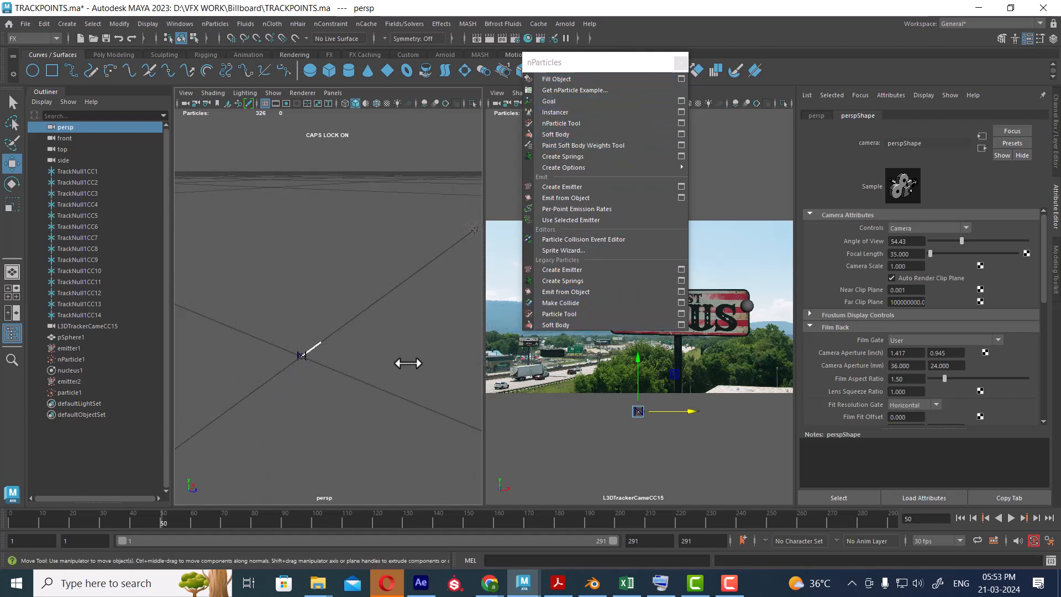
Step: Delete both emitters, nParticle1, nucleus1 and particle1 from the scene
{"action": "left_click", "coordinate": [392, 293]}
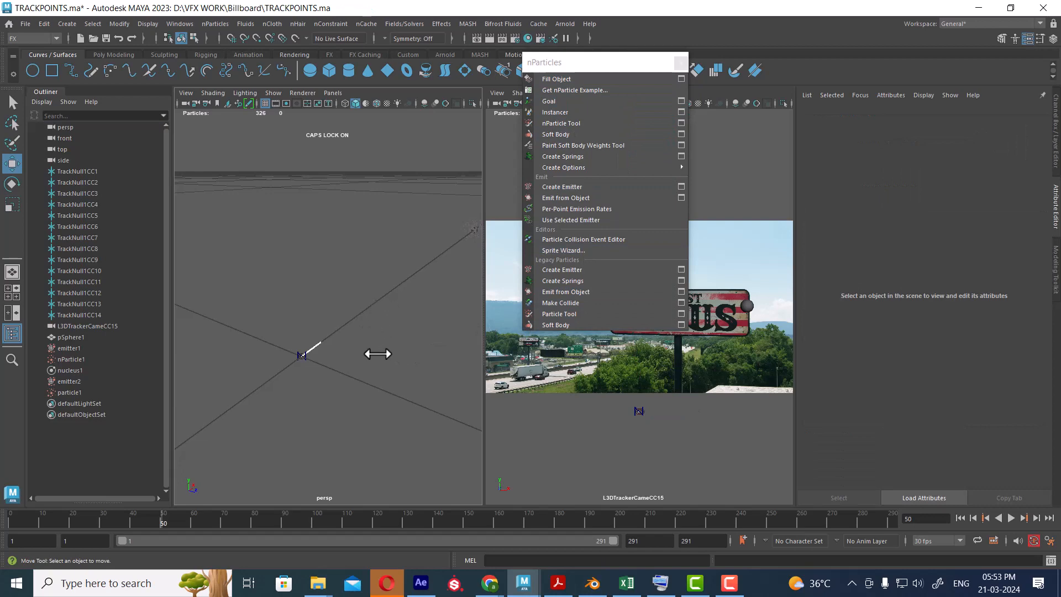
{"action": "mouse_move", "coordinate": [377, 354]}
{"action": "left_mouse_down", "text": "alt"}
{"action": "mouse_move", "coordinate": [422, 227]}
{"action": "mouse_move", "coordinate": [294, 362]}
{"action": "left_mouse_up", "text": "alt"}
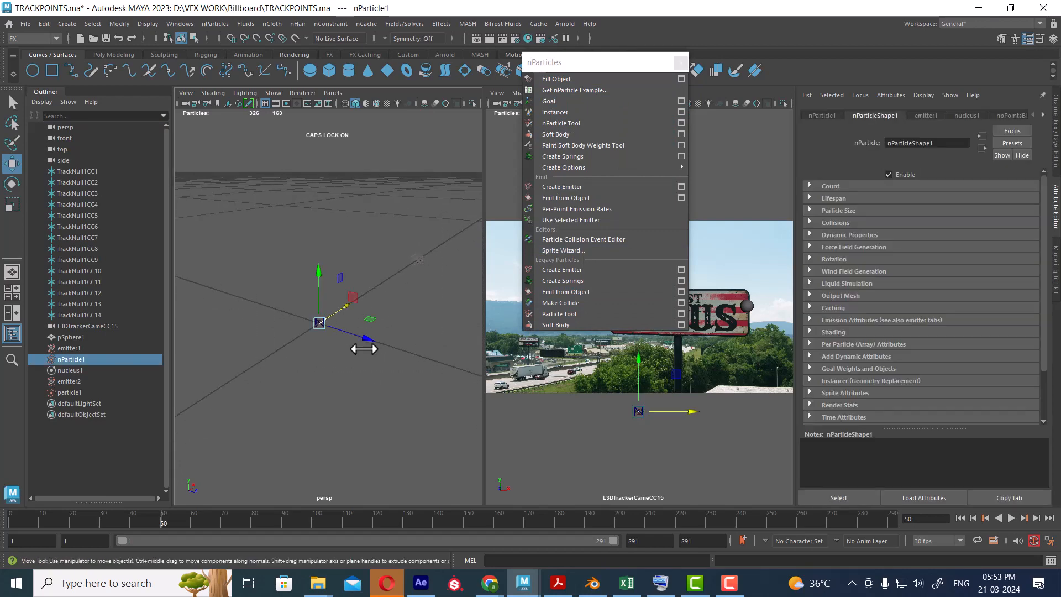
{"action": "left_click", "coordinate": [67, 349], "text": "ctrl"}
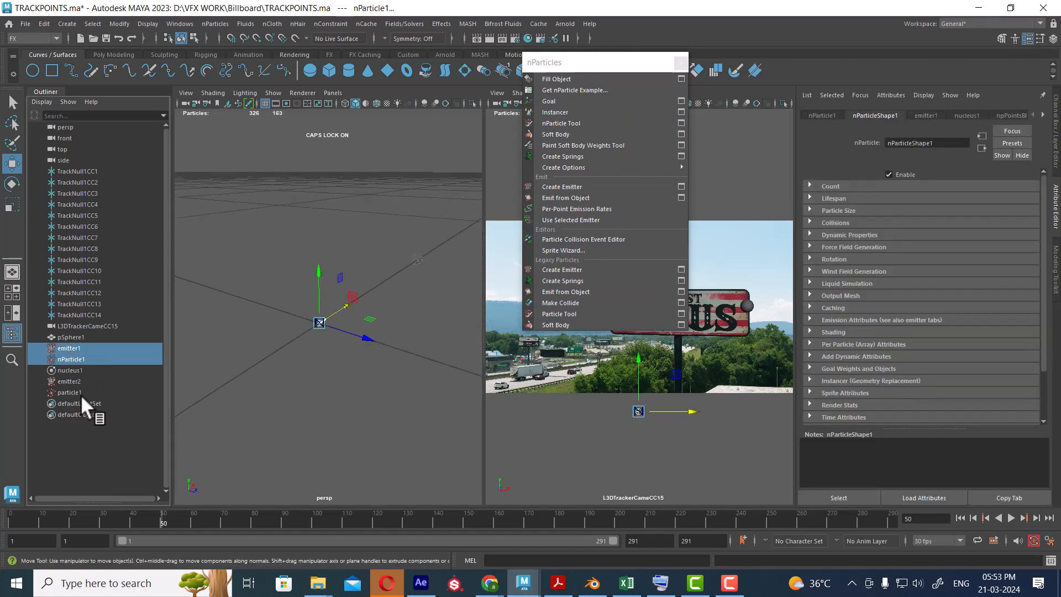
{"action": "left_click", "coordinate": [70, 371], "text": "ctrl"}
{"action": "left_click", "coordinate": [72, 392], "text": "shift"}
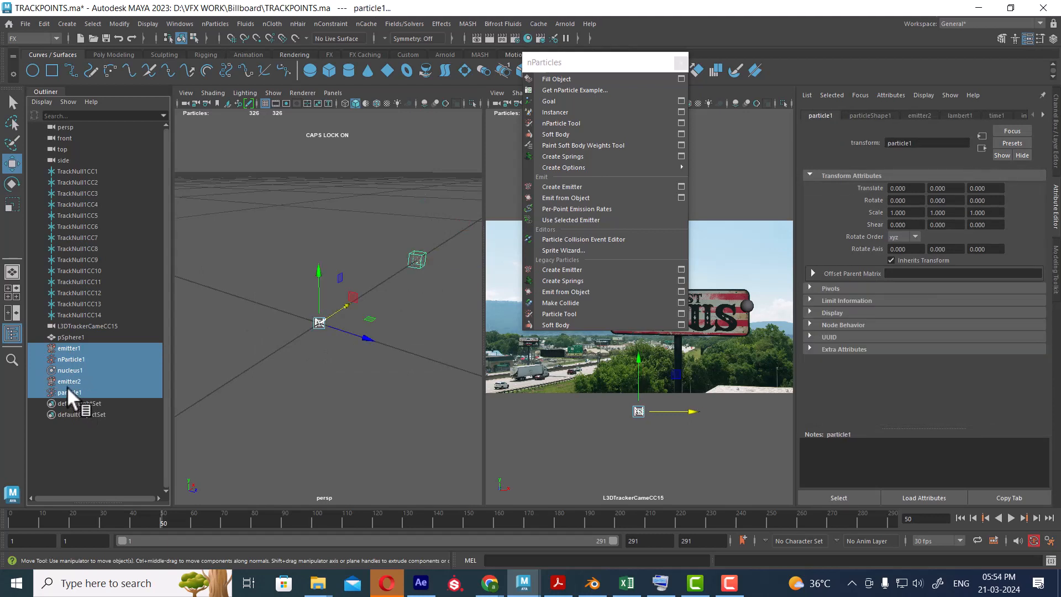
{"action": "key", "text": "Delete"}
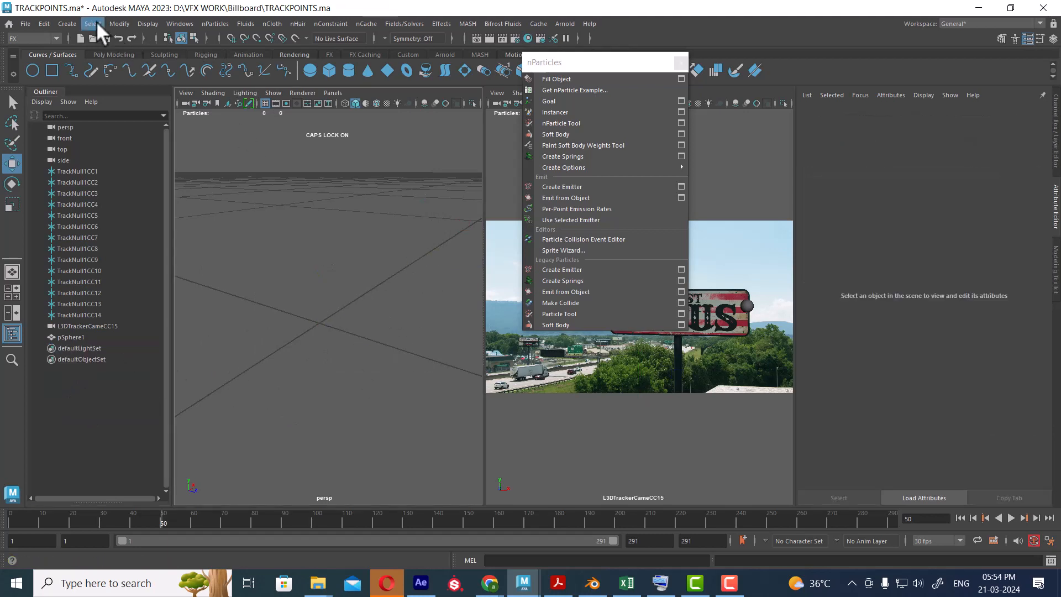
Step: Create a polygon sphere at the origin
{"action": "left_click", "coordinate": [71, 26]}
{"action": "mouse_move", "coordinate": [155, 53]}
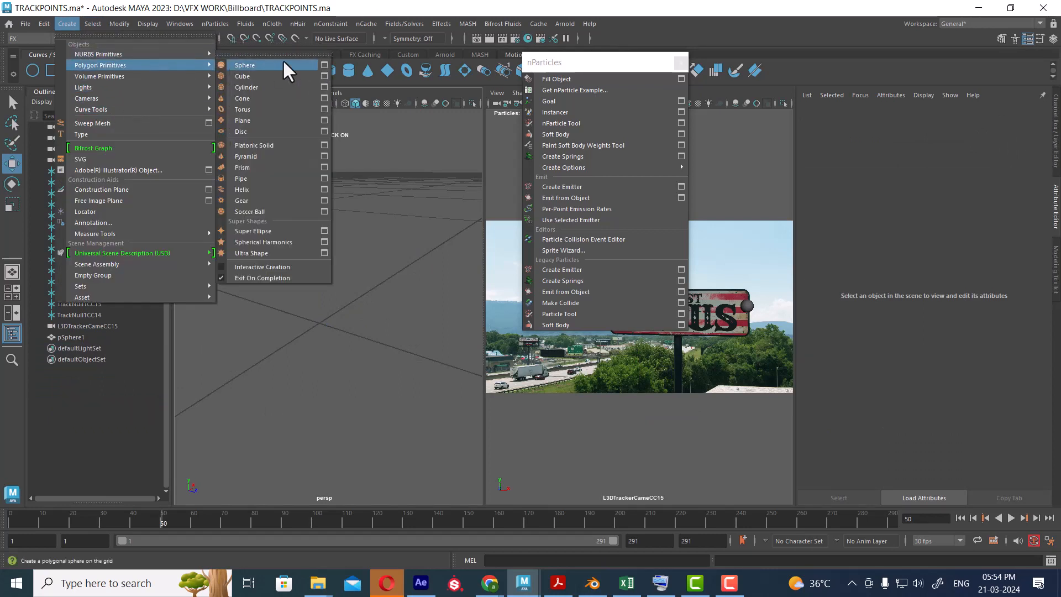
{"action": "left_click", "coordinate": [284, 61]}
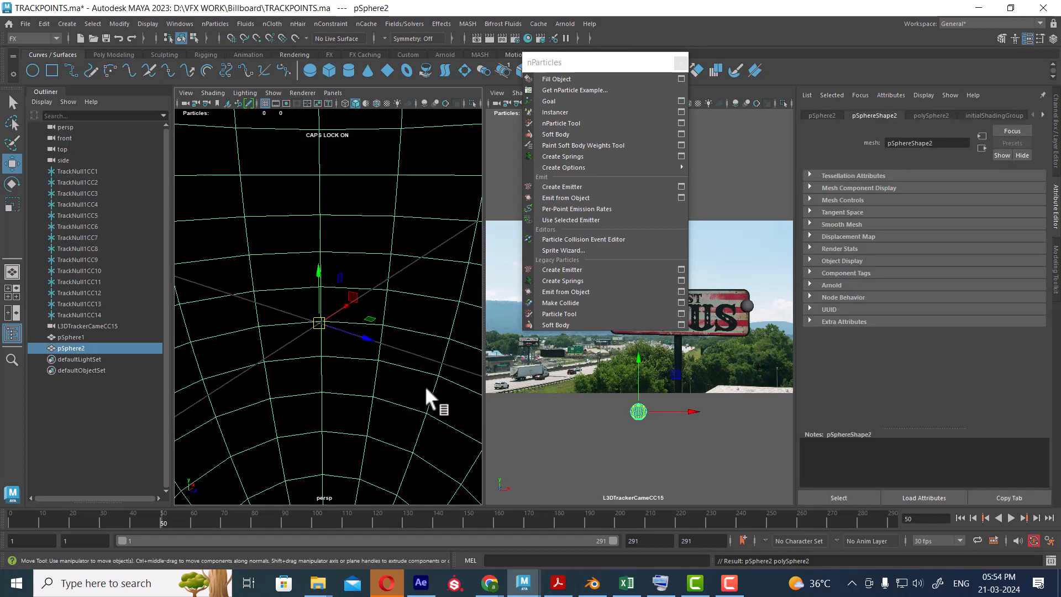
{"action": "right_click_drag", "start_coordinate": [346, 360], "coordinate": [314, 257], "text": "alt"}
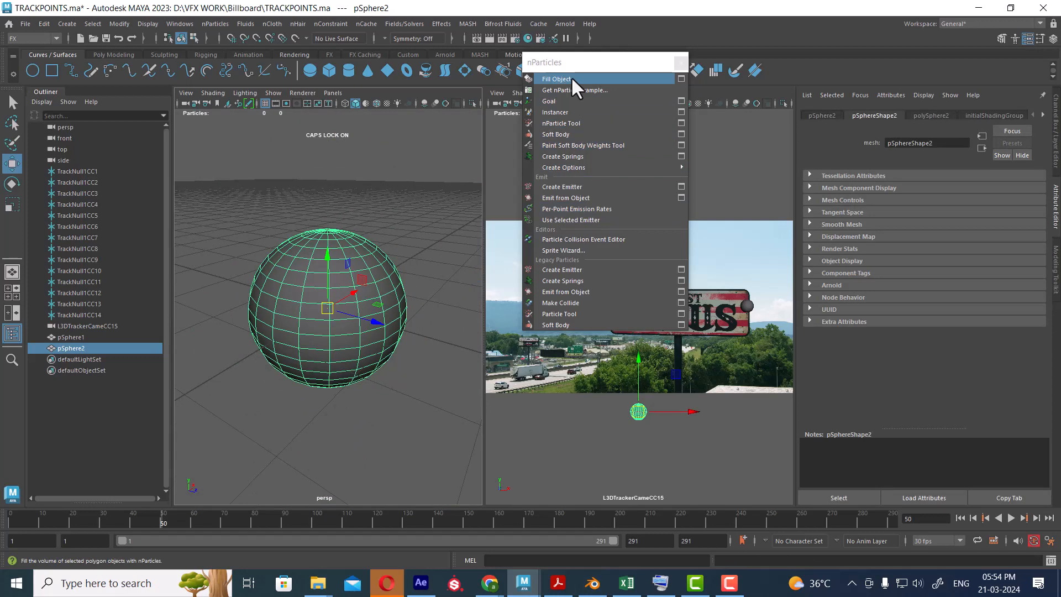
Step: Snap pSphere2 onto a track point near the J of JESUS on the billboard
{"action": "left_click", "coordinate": [350, 417]}
{"action": "left_click", "coordinate": [330, 322]}
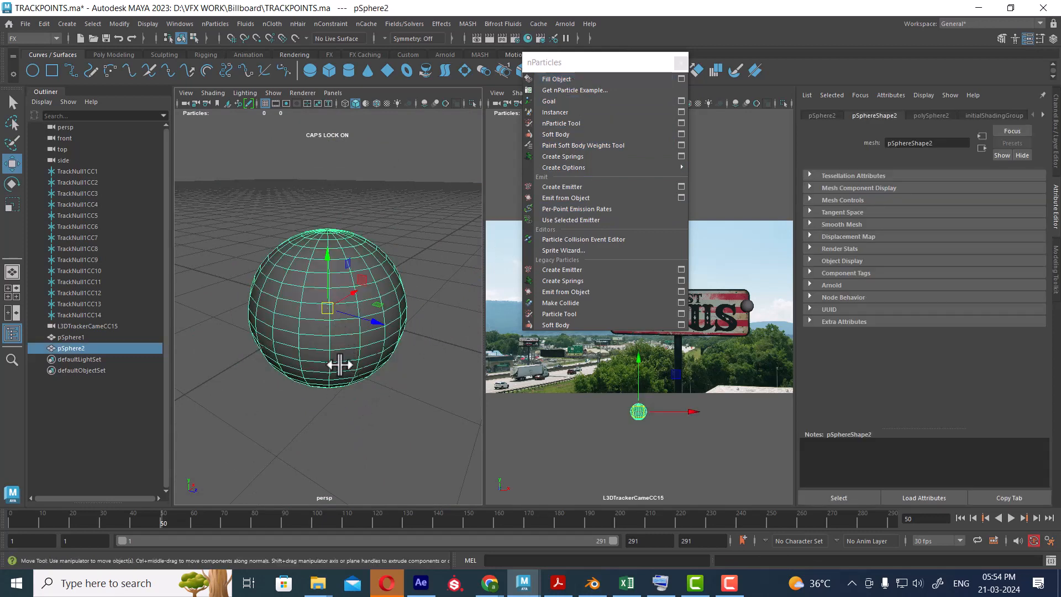
{"action": "middle_click_drag", "start_coordinate": [278, 365], "coordinate": [327, 381], "text": "alt"}
{"action": "right_click_drag", "start_coordinate": [327, 381], "coordinate": [281, 320], "text": "alt"}
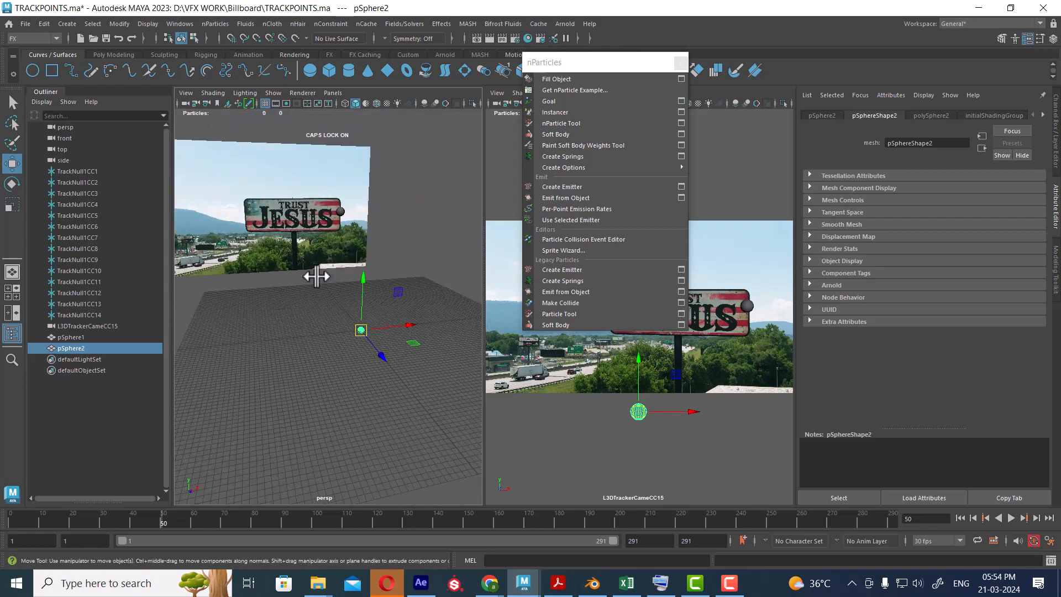
{"action": "key", "text": "v"}
{"action": "middle_click_drag", "start_coordinate": [266, 223], "coordinate": [278, 231]}
{"action": "key", "text": "f"}
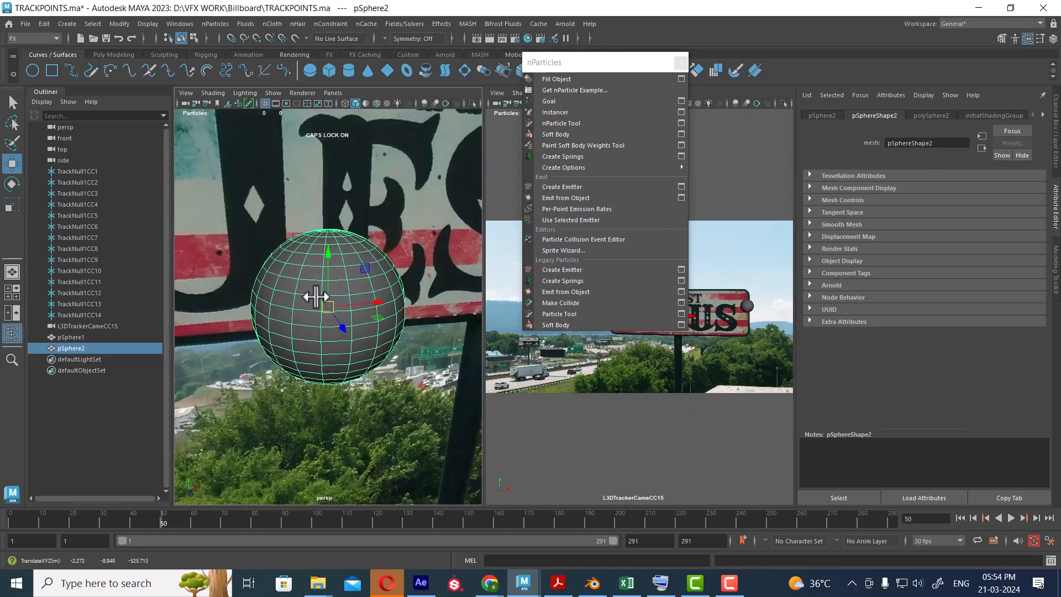
Step: Scale pSphere2 up uniformly until it is about as tall as the billboard in the tracked camera view
{"action": "right_click_drag", "start_coordinate": [340, 344], "coordinate": [287, 232], "text": "alt"}
{"action": "left_click_drag", "start_coordinate": [287, 232], "coordinate": [499, 257], "text": "alt"}
{"action": "key", "text": "r"}
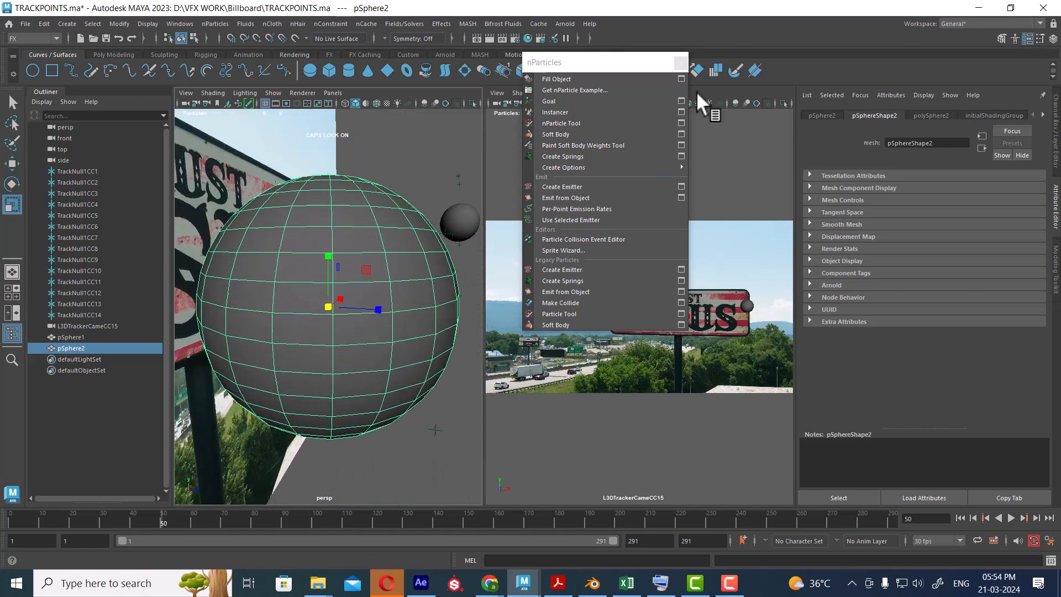
{"action": "left_click", "coordinate": [680, 60]}
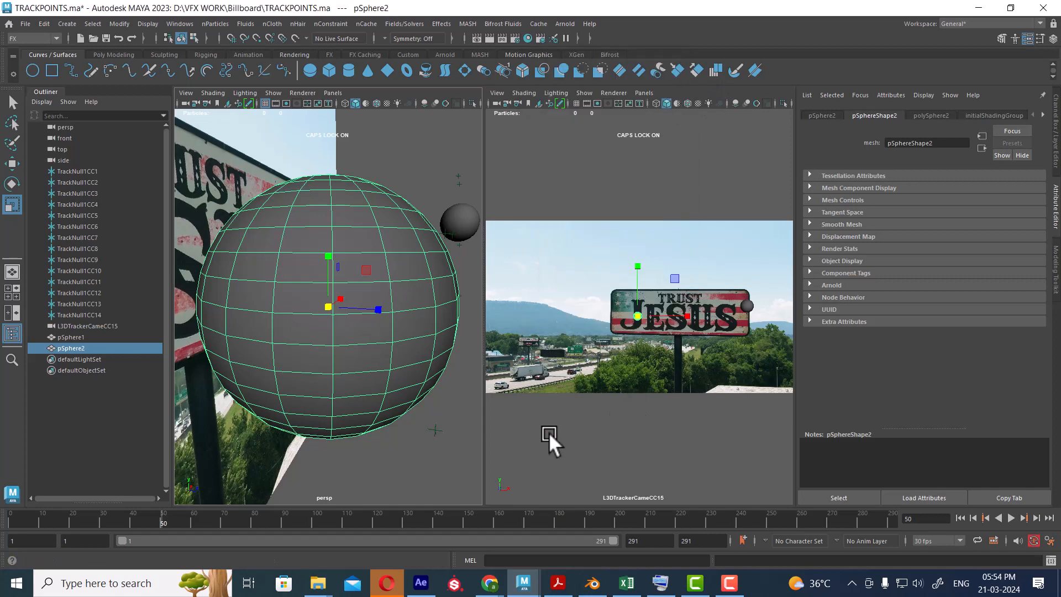
{"action": "left_click_drag", "start_coordinate": [330, 309], "coordinate": [410, 310]}
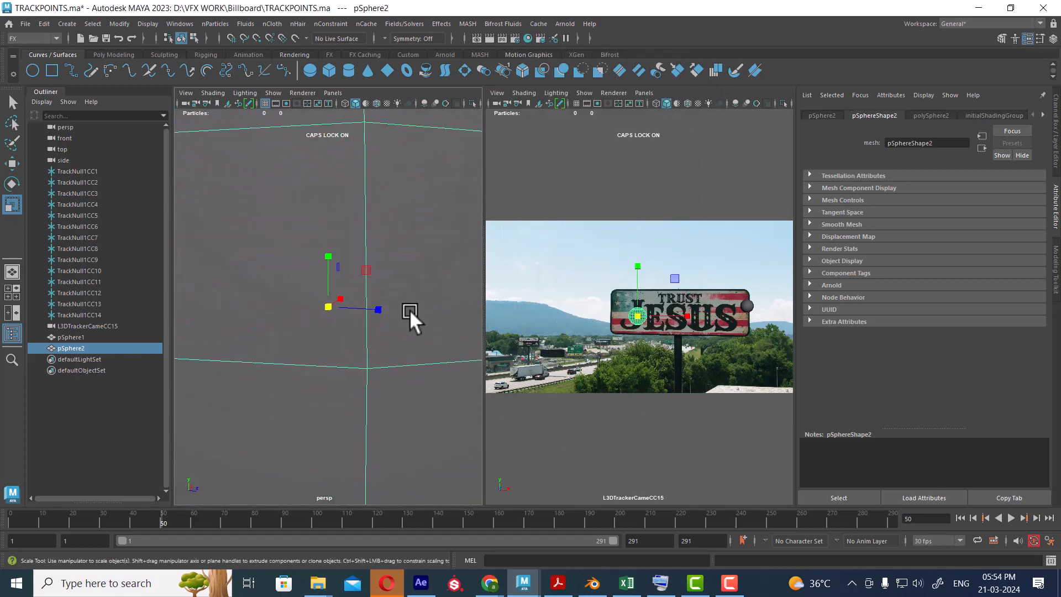
{"action": "scroll", "coordinate": [329, 269], "scroll_direction": "down", "scroll_amount": 8}
{"action": "left_click_drag", "start_coordinate": [329, 306], "coordinate": [419, 442]}
{"action": "left_click", "coordinate": [419, 440]}
{"action": "left_click", "coordinate": [336, 336]}
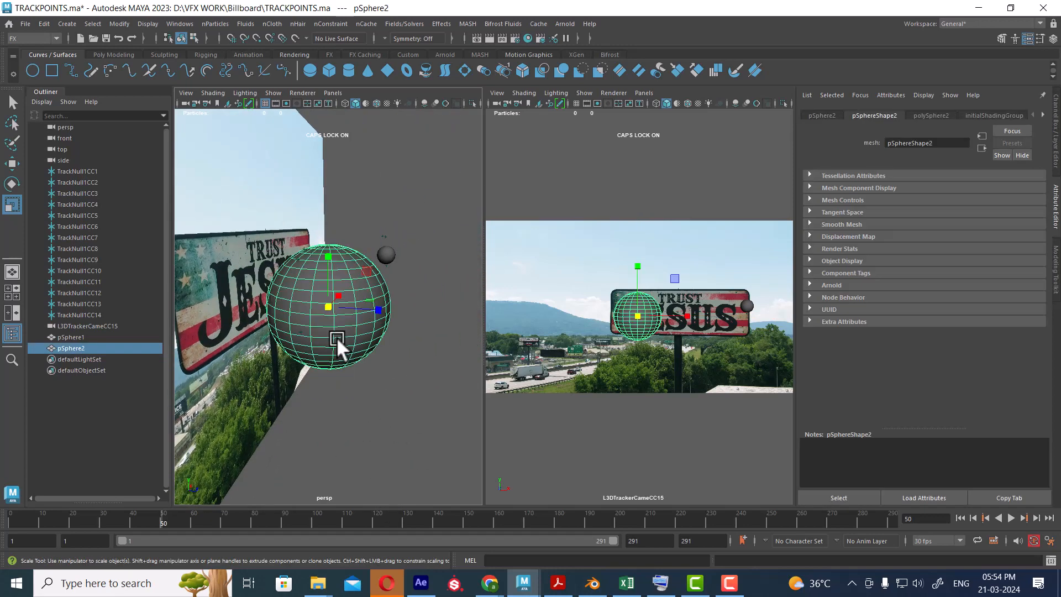
Step: Fill the volume of pSphere2 with nParticles using Fill Object
{"action": "left_click", "coordinate": [224, 24]}
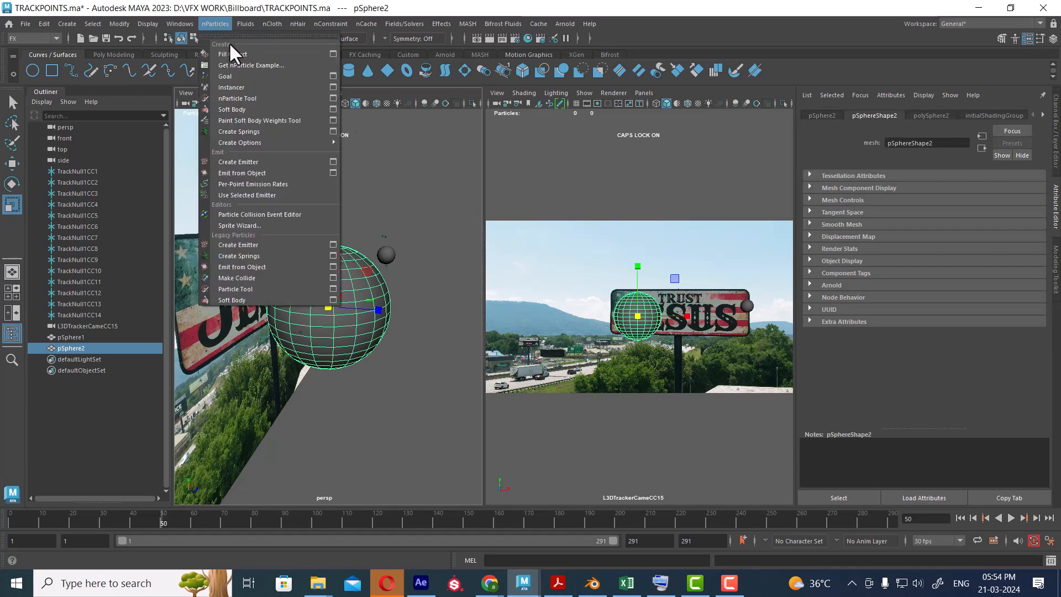
{"action": "left_click", "coordinate": [238, 35]}
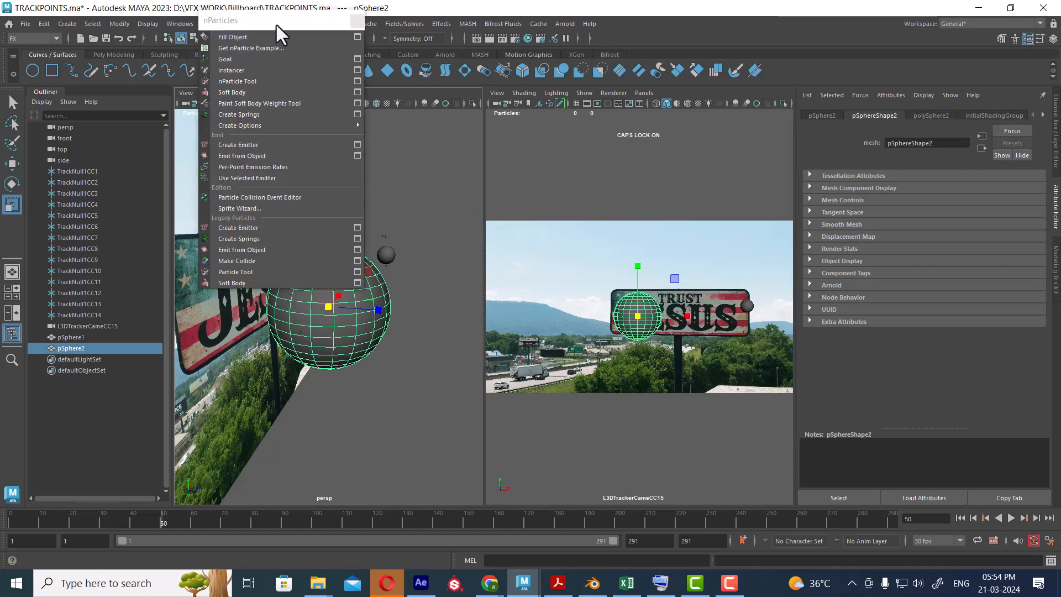
{"action": "left_click", "coordinate": [258, 37]}
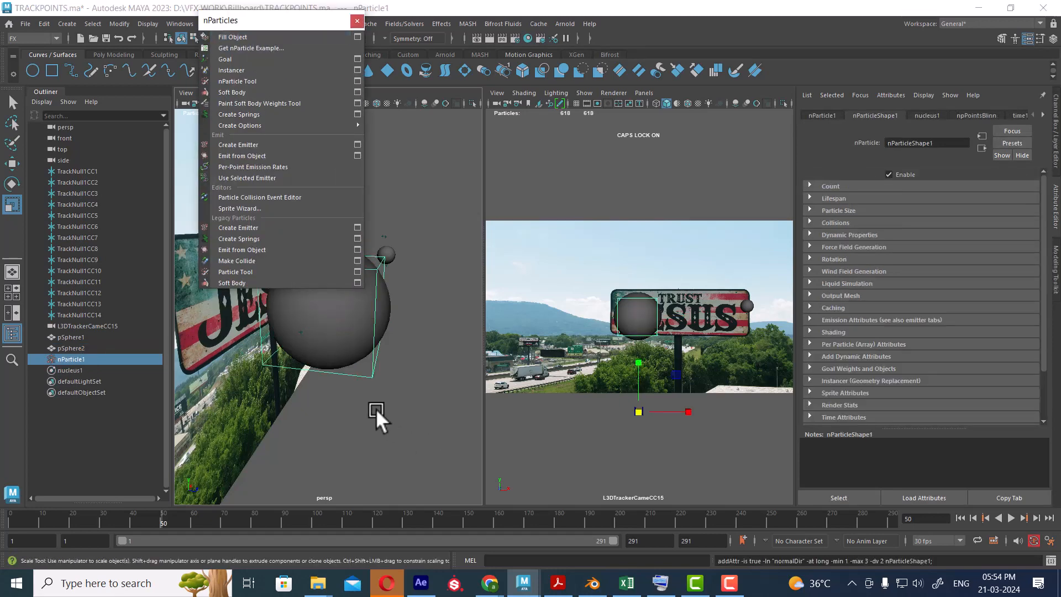
Step: Switch the perspective view to wireframe to examine the nParticles inside pSphere2, and dismiss the floating nParticles menu
{"action": "left_click_drag", "start_coordinate": [375, 410], "coordinate": [396, 441], "text": "alt"}
{"action": "scroll", "coordinate": [395, 430], "scroll_direction": "up", "scroll_amount": 2}
{"action": "key", "text": "4"}
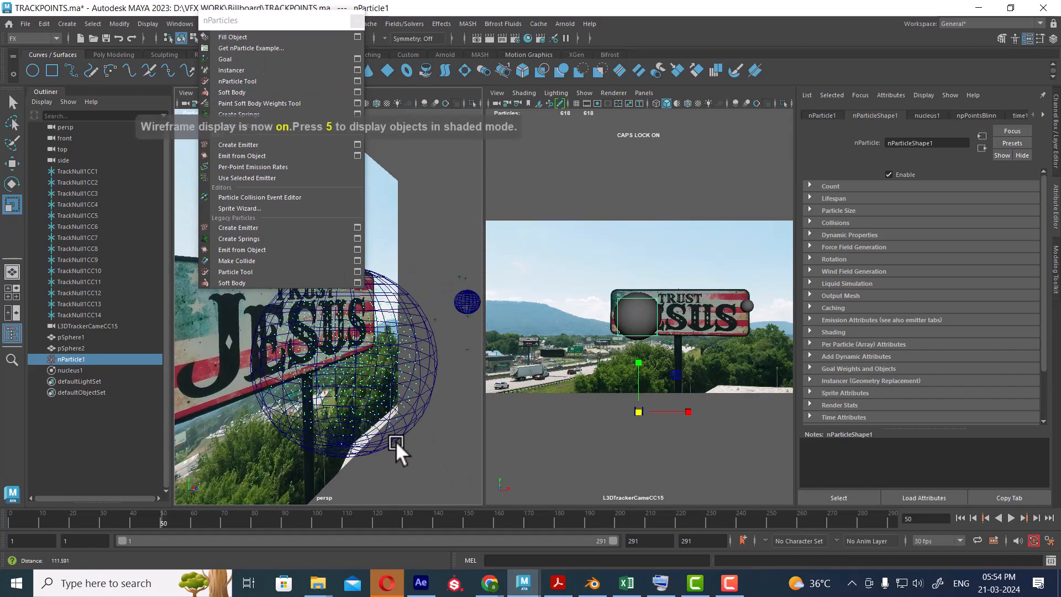
{"action": "left_click", "coordinate": [358, 21]}
{"action": "left_click_drag", "start_coordinate": [415, 321], "coordinate": [418, 464], "text": "alt"}
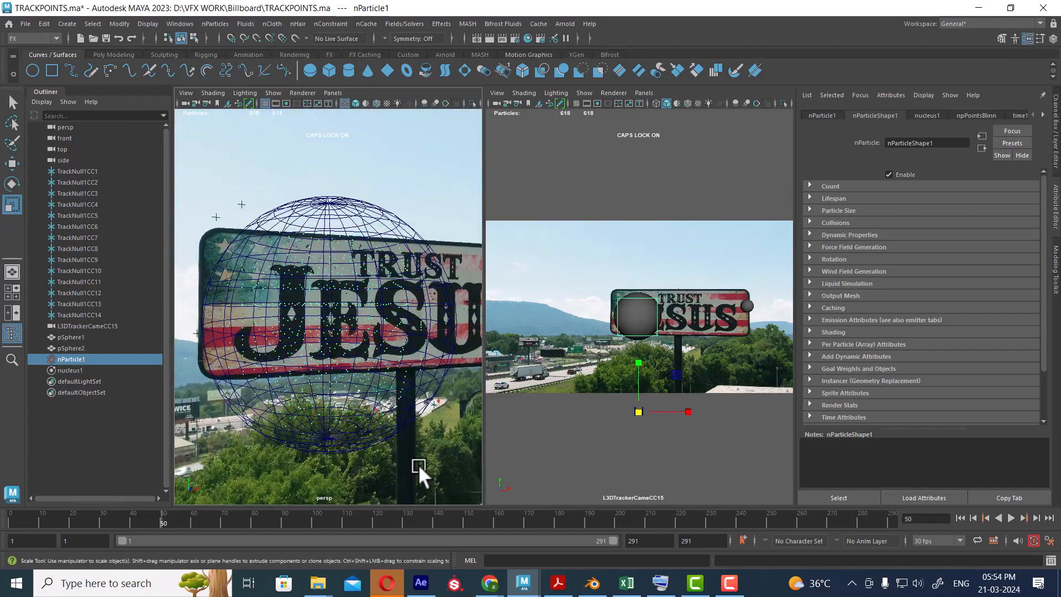
Step: Play the timeline from the first frame and check how the nParticles inside pSphere2 behave
{"action": "left_click", "coordinate": [960, 517]}
{"action": "left_click", "coordinate": [1012, 517]}
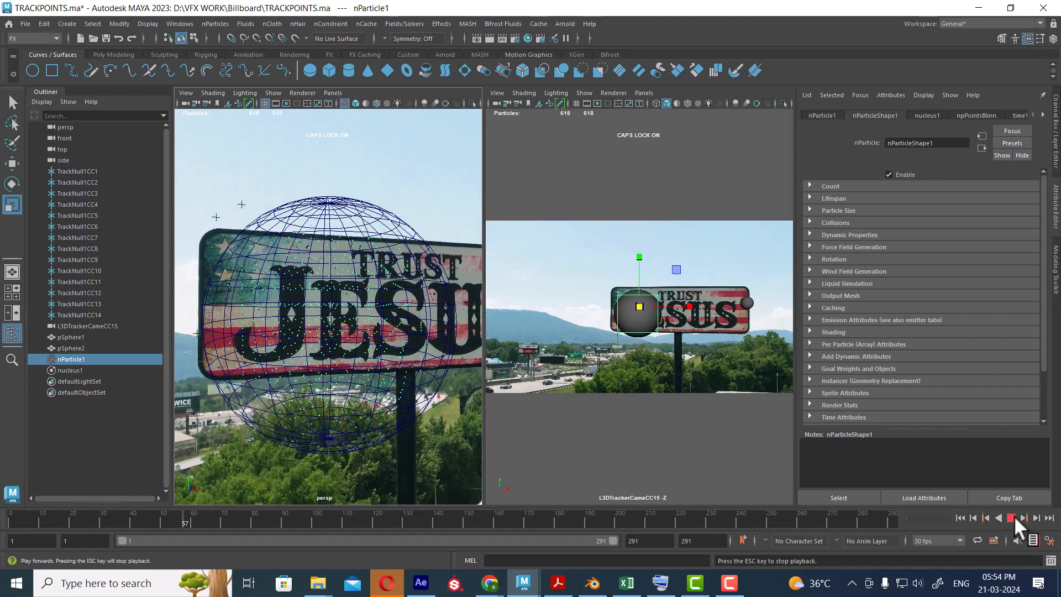
{"action": "left_click", "coordinate": [1013, 516]}
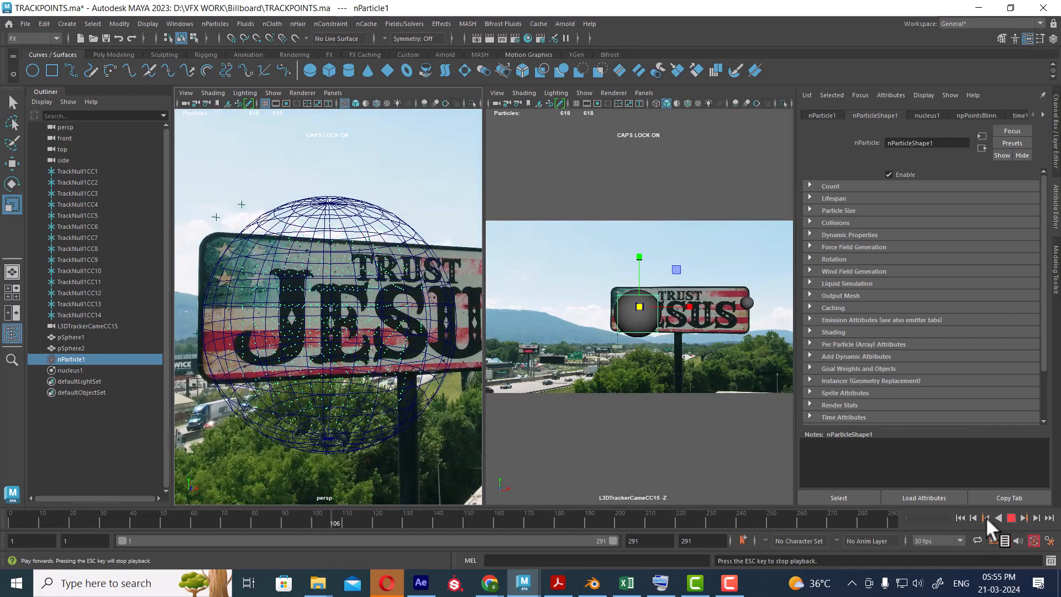
{"action": "left_click_drag", "start_coordinate": [358, 445], "coordinate": [426, 456], "text": "alt"}
{"action": "left_click", "coordinate": [399, 412]}
{"action": "left_click", "coordinate": [380, 358]}
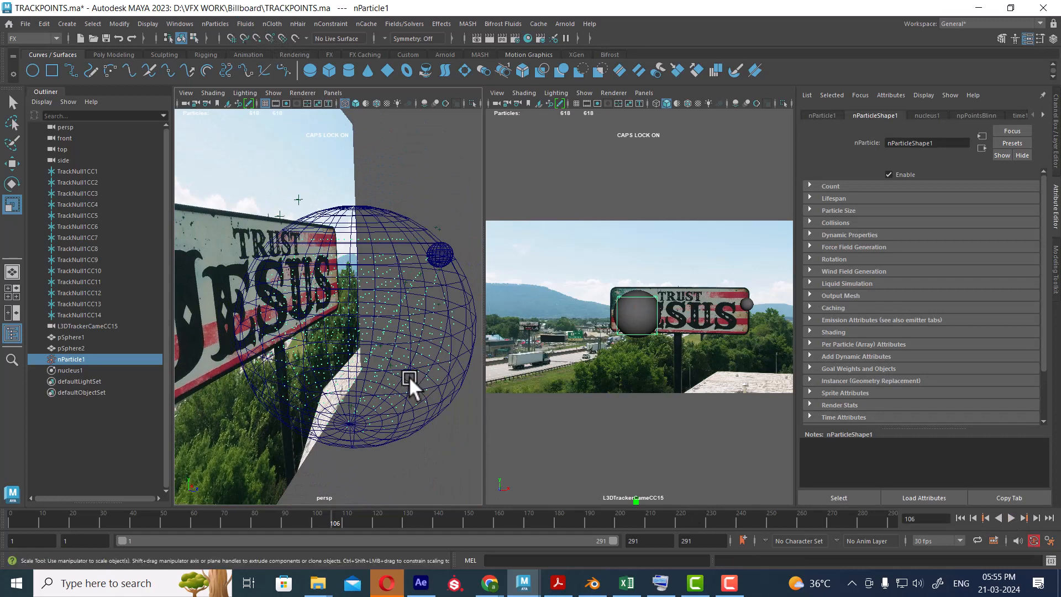
Step: Undo the nParticle fill of pSphere2
{"action": "key", "text": "ctrl+z"}
{"action": "key", "text": "ctrl+z"}
{"action": "key", "text": "ctrl+z"}
{"action": "key", "text": "ctrl+z"}
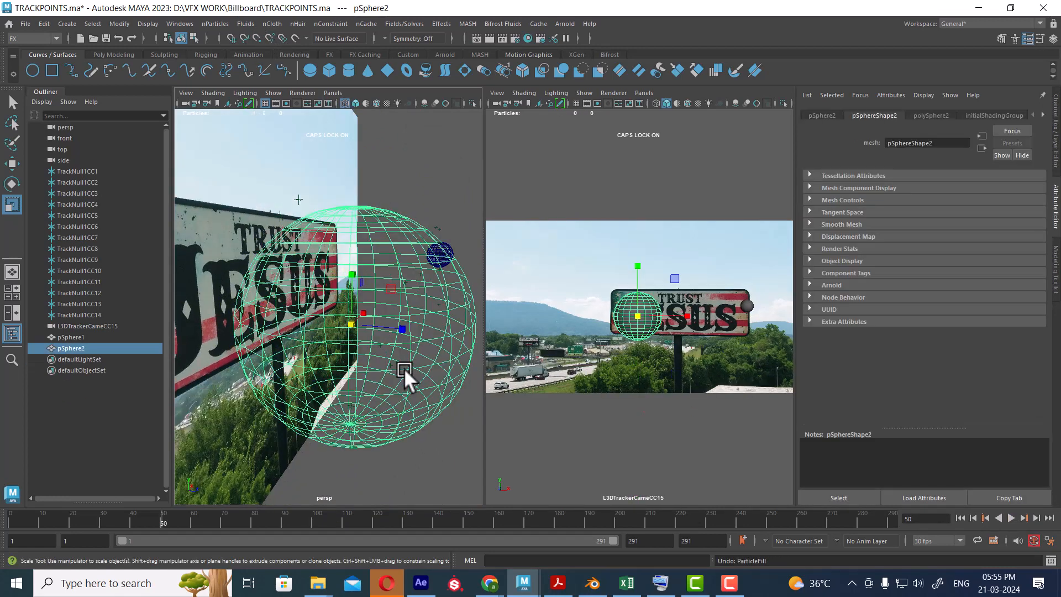
Step: Reselect pSphere2 and open the Fill Object options to examine the particle fill settings
{"action": "left_click", "coordinate": [410, 421]}
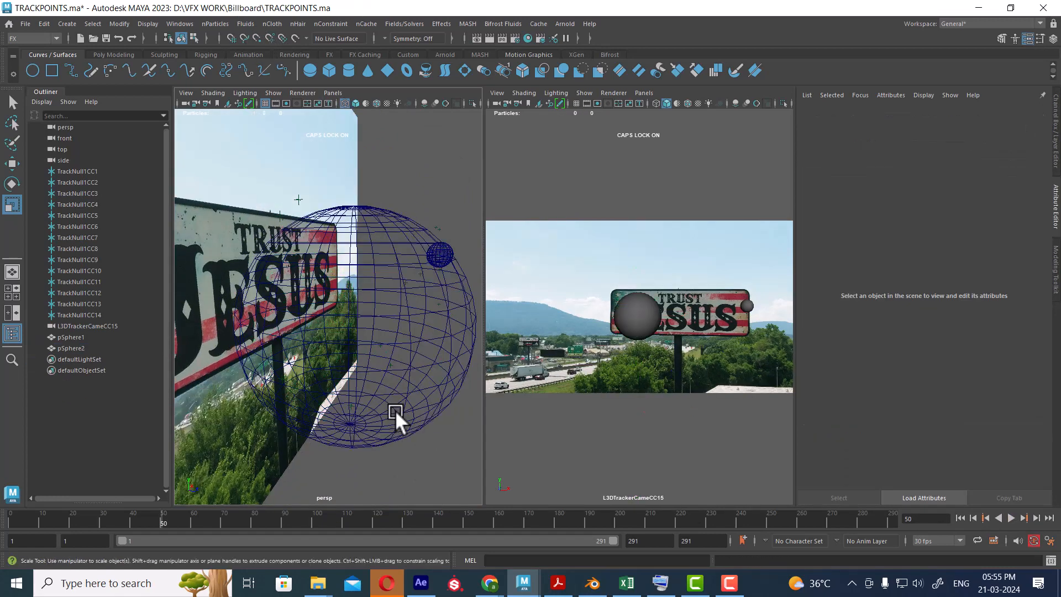
{"action": "left_click", "coordinate": [394, 410]}
{"action": "left_click", "coordinate": [216, 25]}
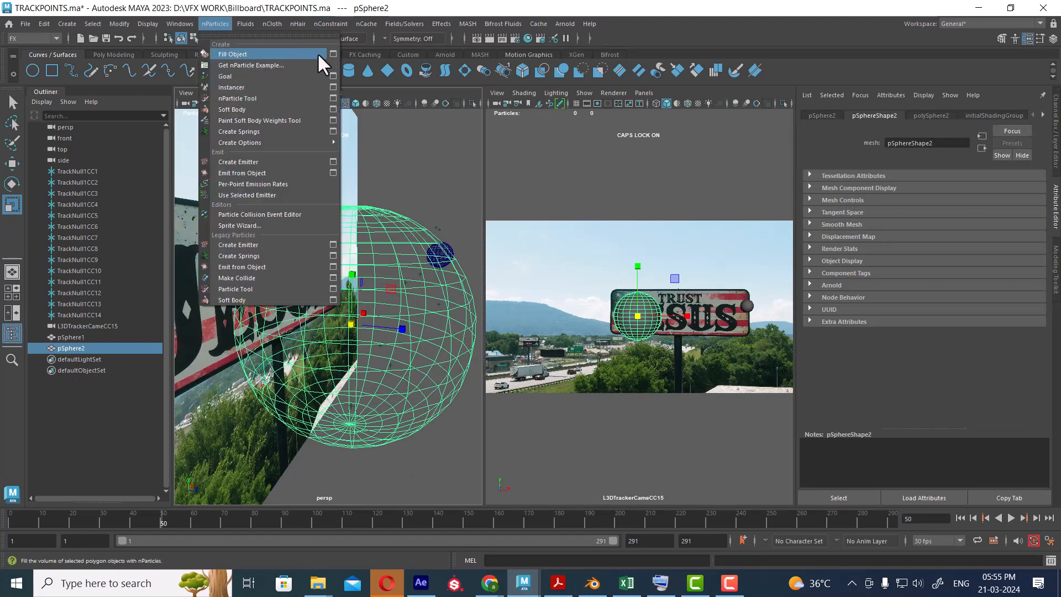
{"action": "left_click", "coordinate": [333, 54]}
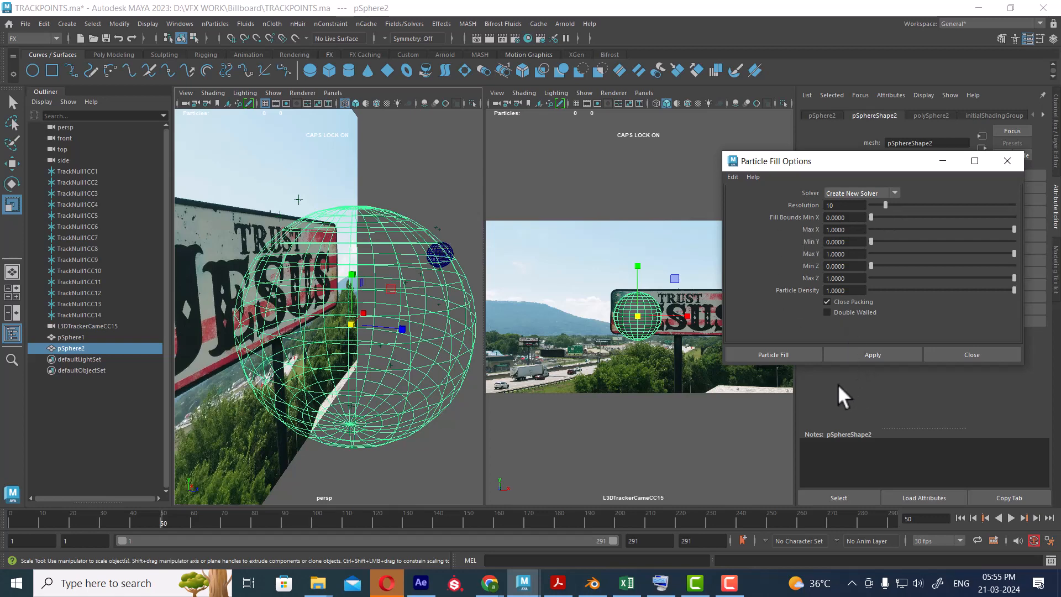
Step: Set the default nParticle type to Balls and close the Particle Fill Options without filling
{"action": "left_click", "coordinate": [216, 25]}
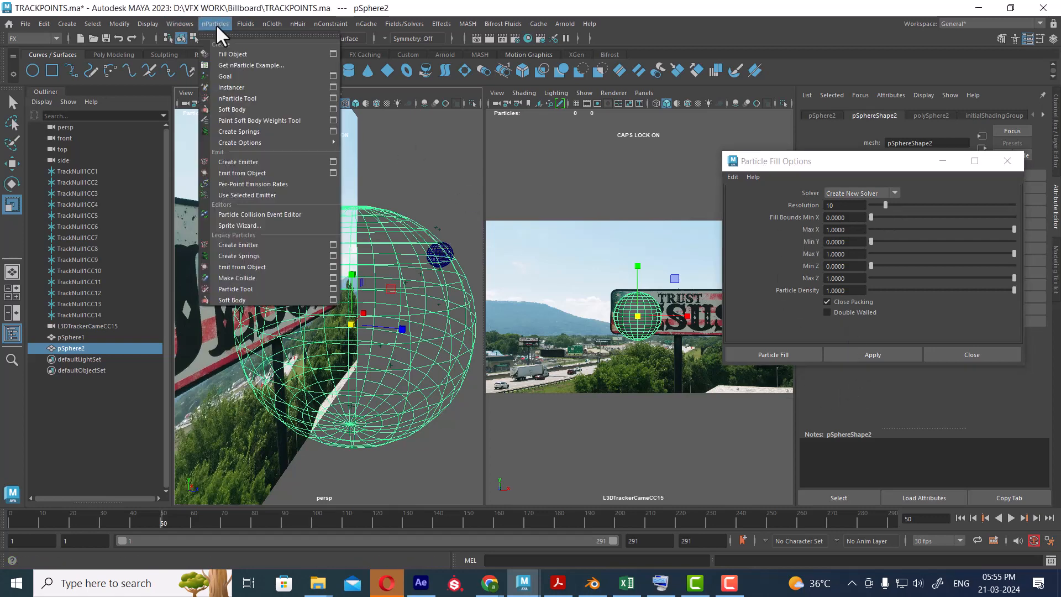
{"action": "mouse_move", "coordinate": [284, 142]}
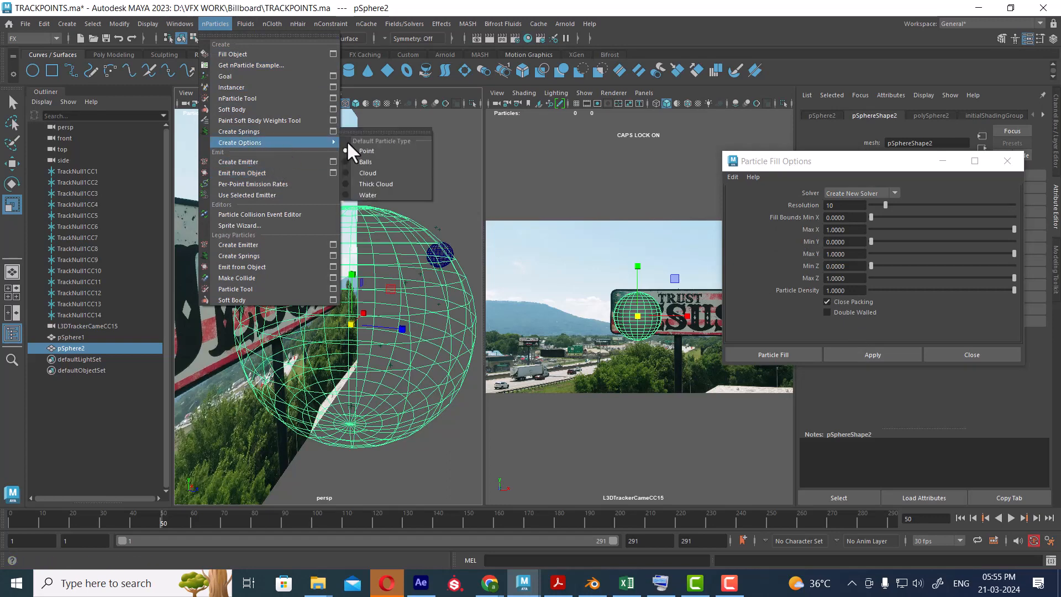
{"action": "left_click", "coordinate": [391, 166]}
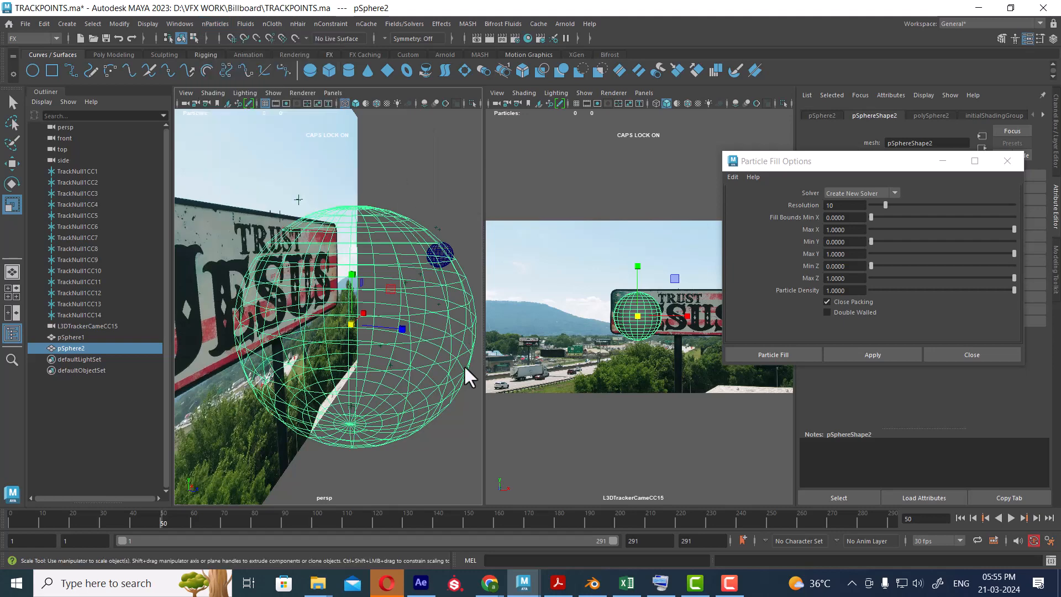
{"action": "left_click", "coordinate": [414, 459]}
{"action": "left_click", "coordinate": [402, 399]}
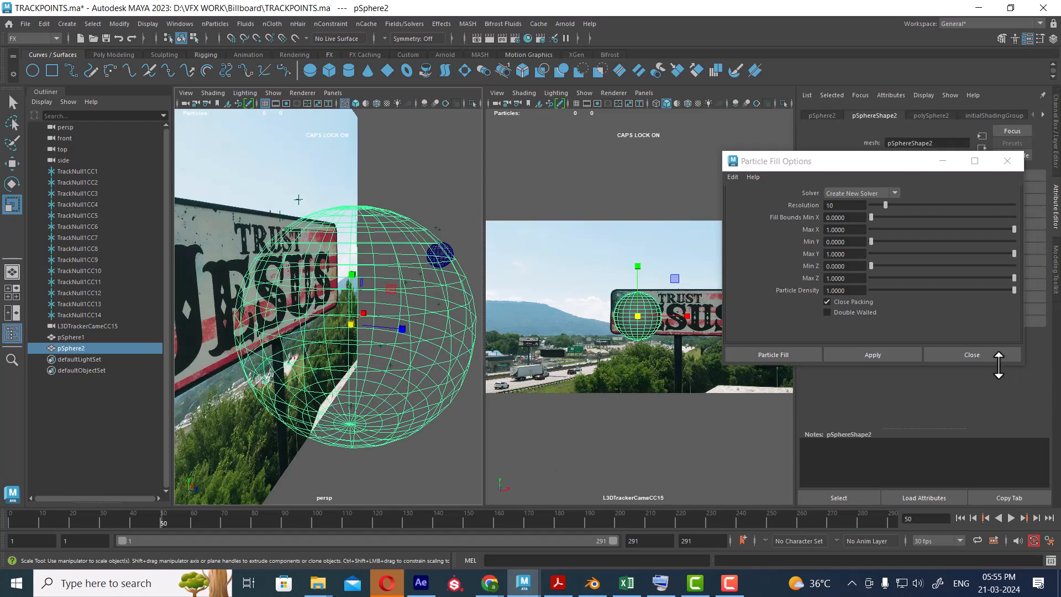
{"action": "left_click", "coordinate": [971, 355]}
Step: Fill the volume of pSphere2 with ball-type nParticles using Fill Object
{"action": "left_click", "coordinate": [398, 181]}
{"action": "left_click", "coordinate": [379, 208]}
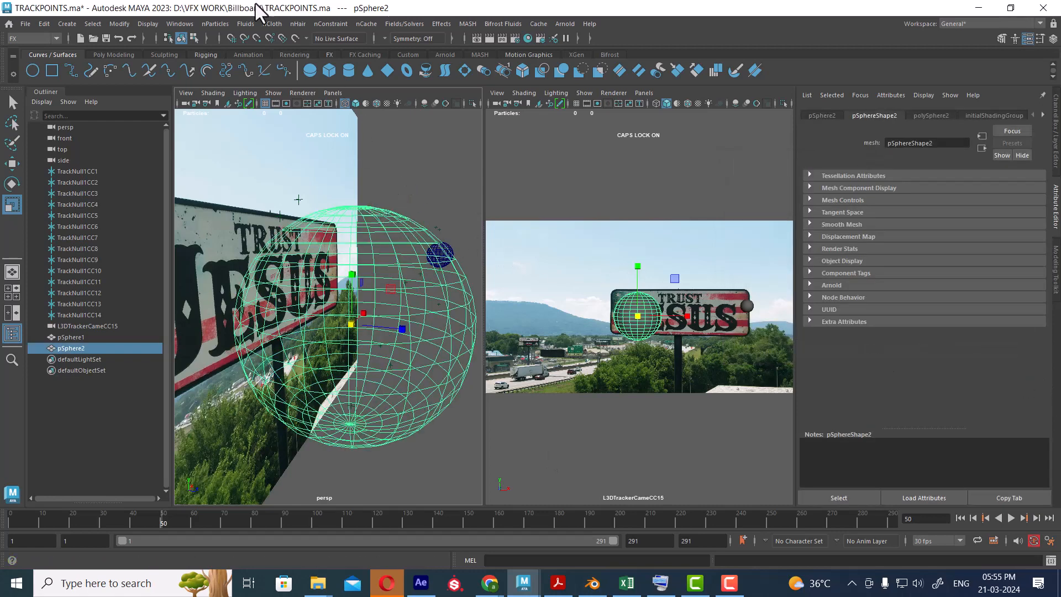
{"action": "left_click", "coordinate": [215, 20]}
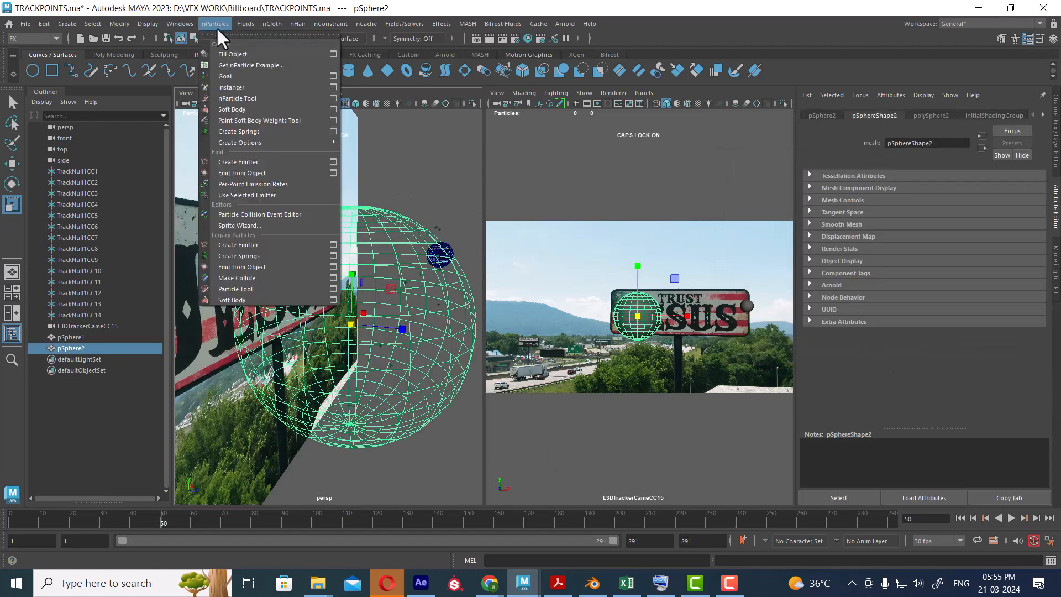
{"action": "left_click", "coordinate": [259, 53]}
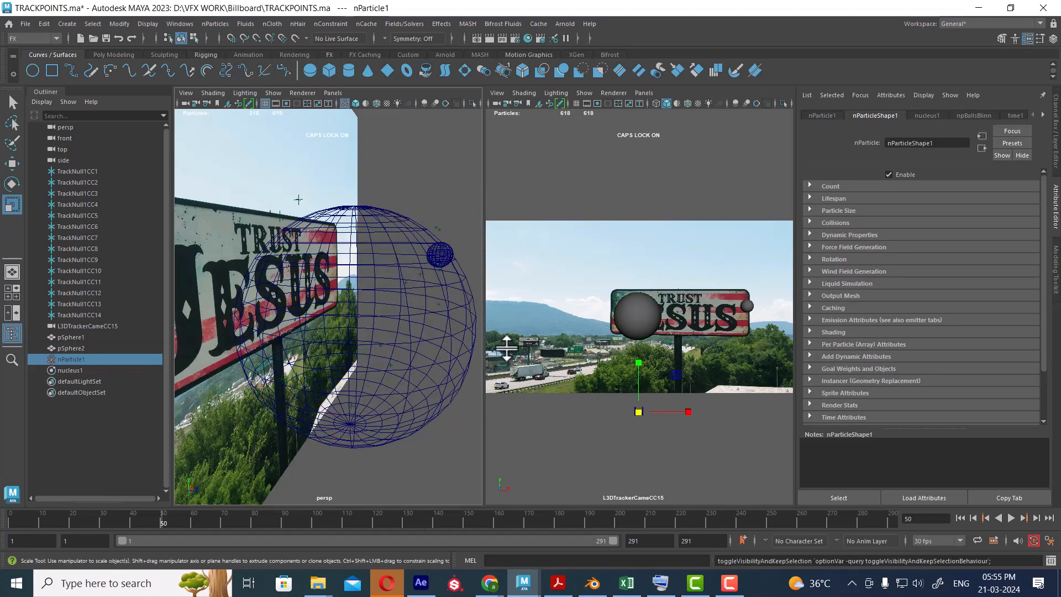
Step: Hide pSphere2 so that only its ball nParticles are shown at the billboard
{"action": "left_click", "coordinate": [415, 426]}
{"action": "left_click", "coordinate": [416, 428]}
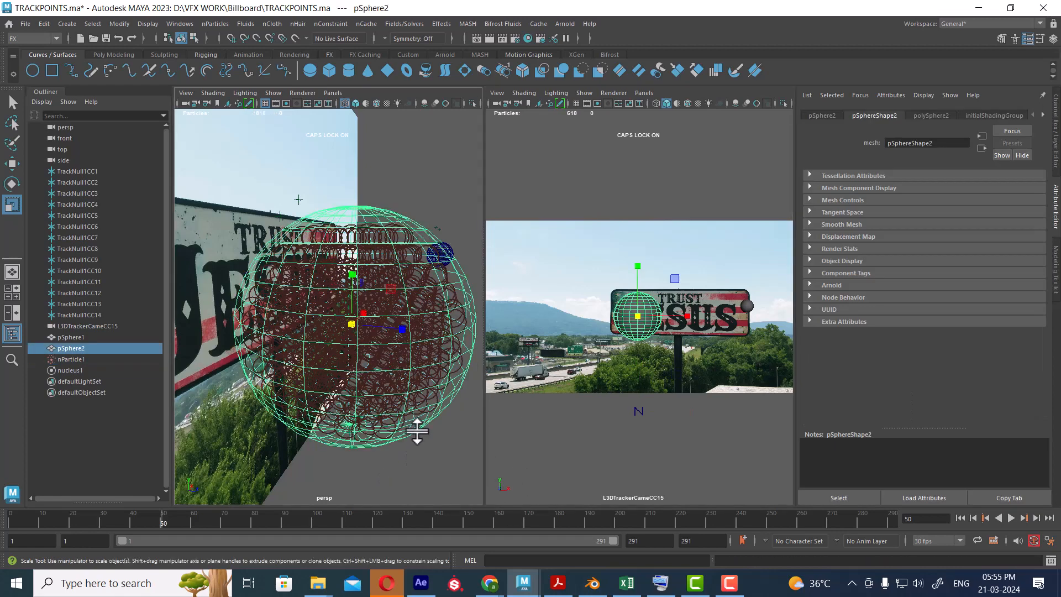
{"action": "key", "text": "ctrl+h"}
Step: Maximize the tracked camera view and play the shot from frame 1 to check the ball nParticles against the footage
{"action": "left_click", "coordinate": [680, 443]}
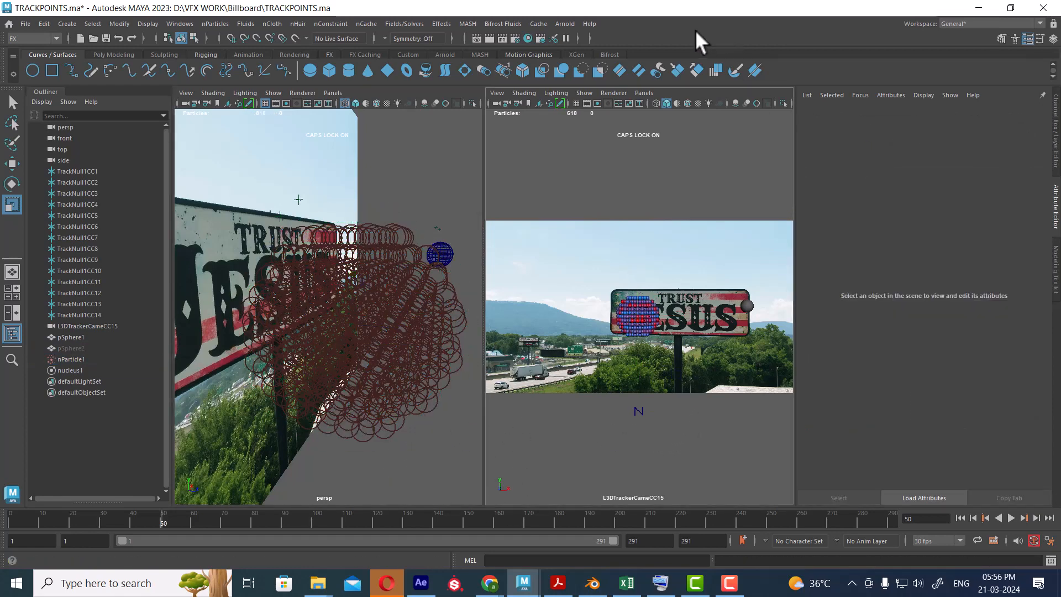
{"action": "key", "text": "space"}
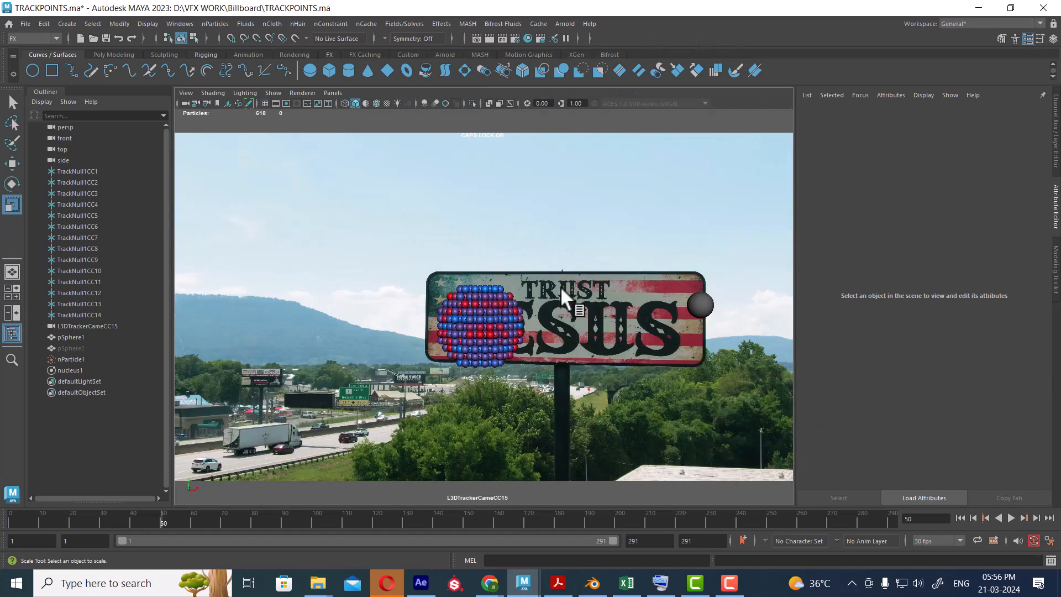
{"action": "left_click", "coordinate": [959, 518]}
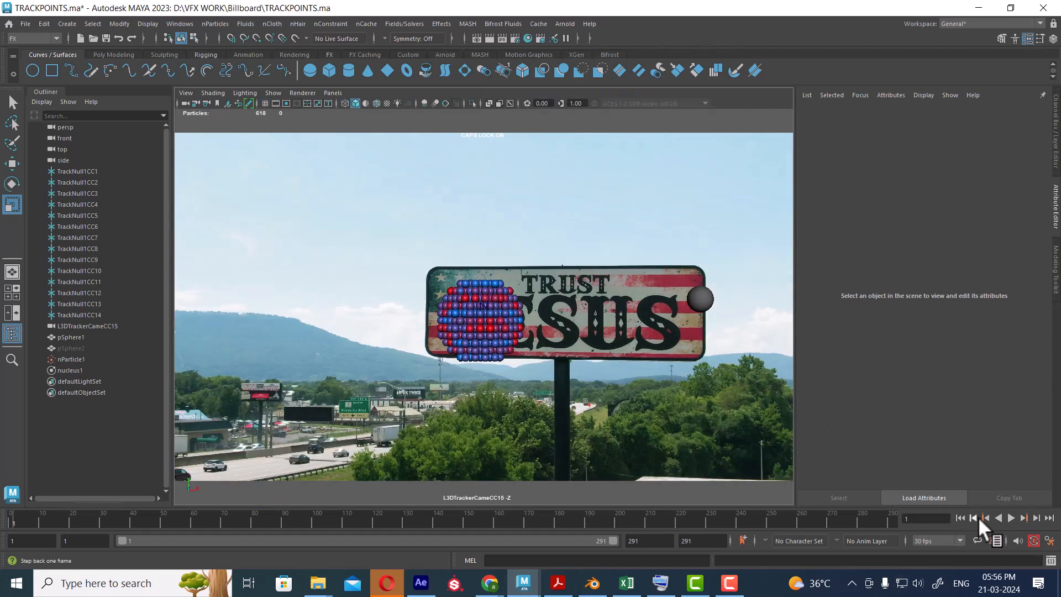
{"action": "left_click", "coordinate": [1010, 518]}
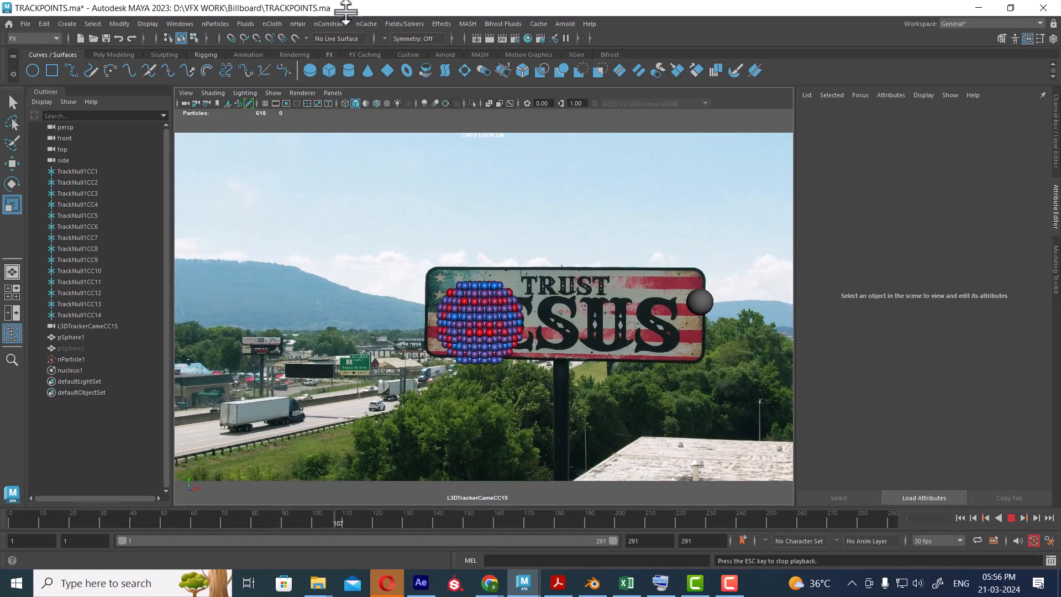
Step: Render the current frame, switching the Render View from Maya Software to Maya Hardware 2.0 and rendering again
{"action": "left_click", "coordinate": [491, 36]}
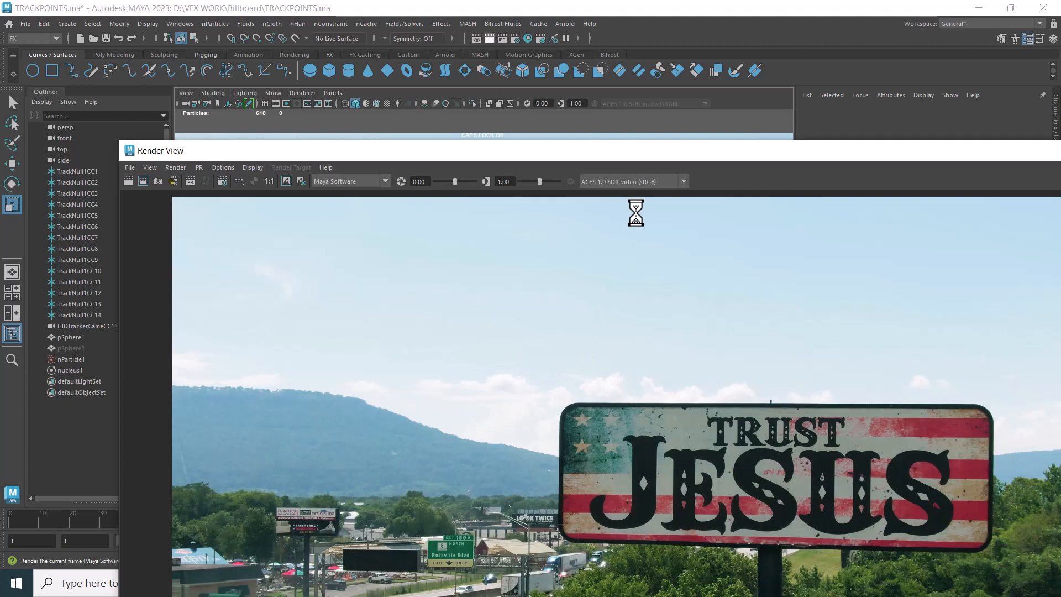
{"action": "left_click", "coordinate": [346, 182]}
{"action": "left_click", "coordinate": [346, 203]}
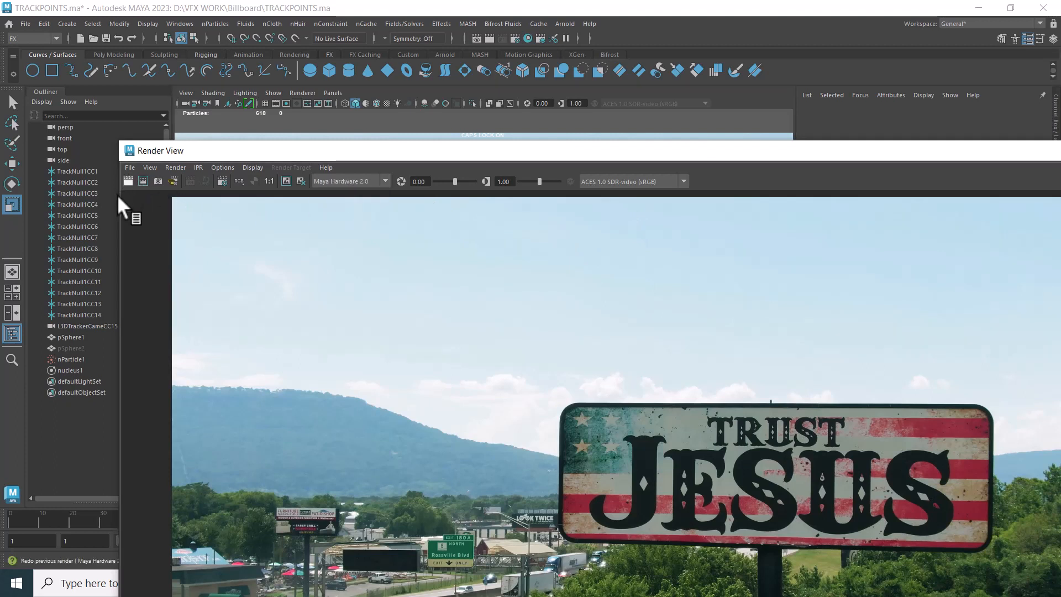
{"action": "left_click", "coordinate": [131, 200]}
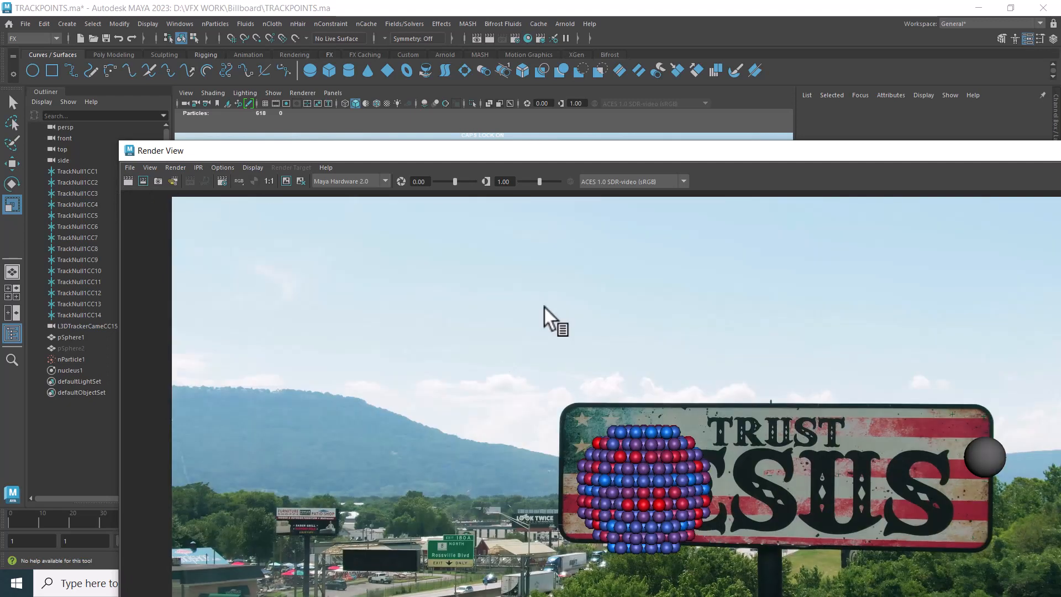
Step: Set the Render View's renderer to Arnold Renderer and minimize the render window
{"action": "left_click", "coordinate": [346, 181]}
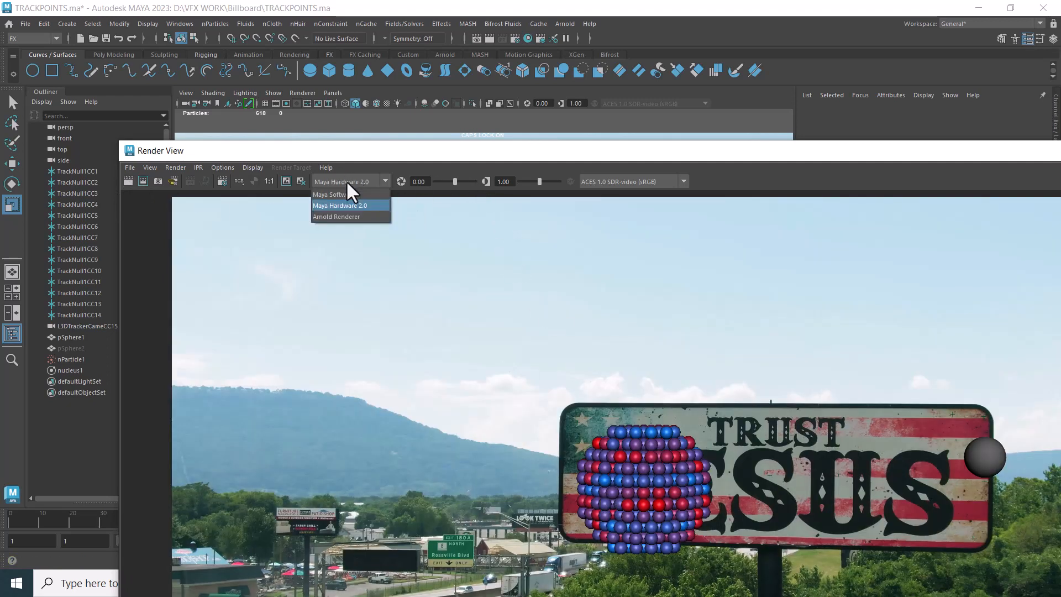
{"action": "left_click", "coordinate": [340, 216]}
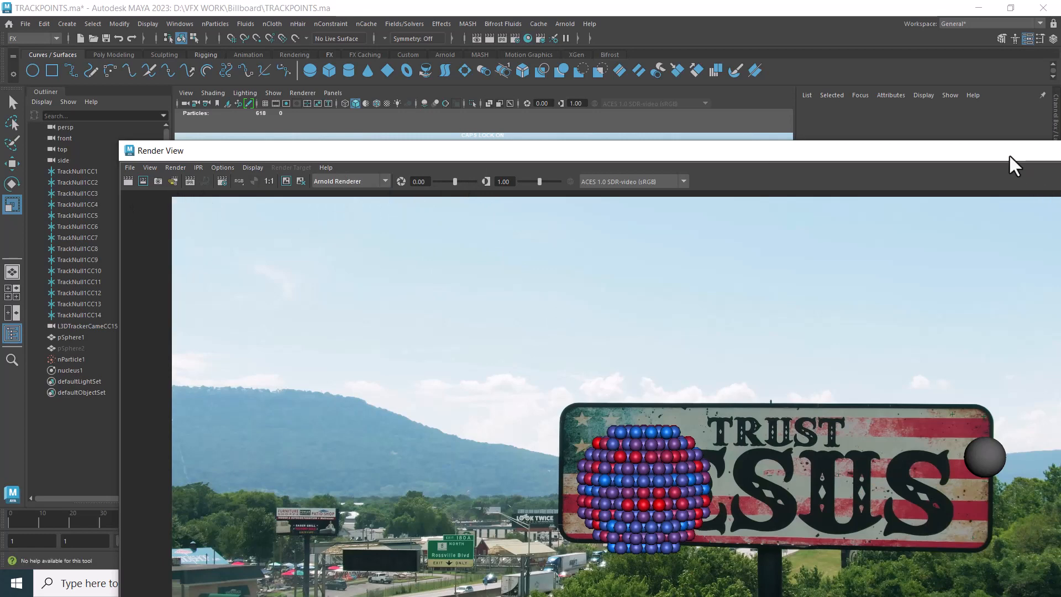
{"action": "left_click_drag", "start_coordinate": [1009, 154], "coordinate": [774, 244]}
{"action": "left_click", "coordinate": [830, 245]}
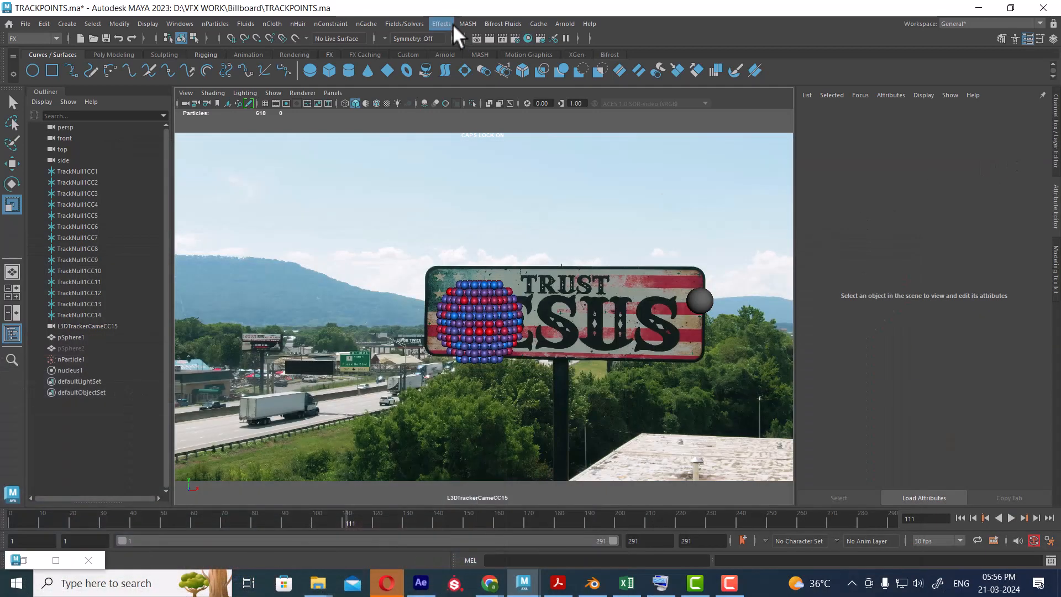
Step: Add an Arnold skydome light, render the current frame with Arnold, and review the result in the Render View
{"action": "left_click", "coordinate": [555, 25]}
{"action": "mouse_move", "coordinate": [627, 81]}
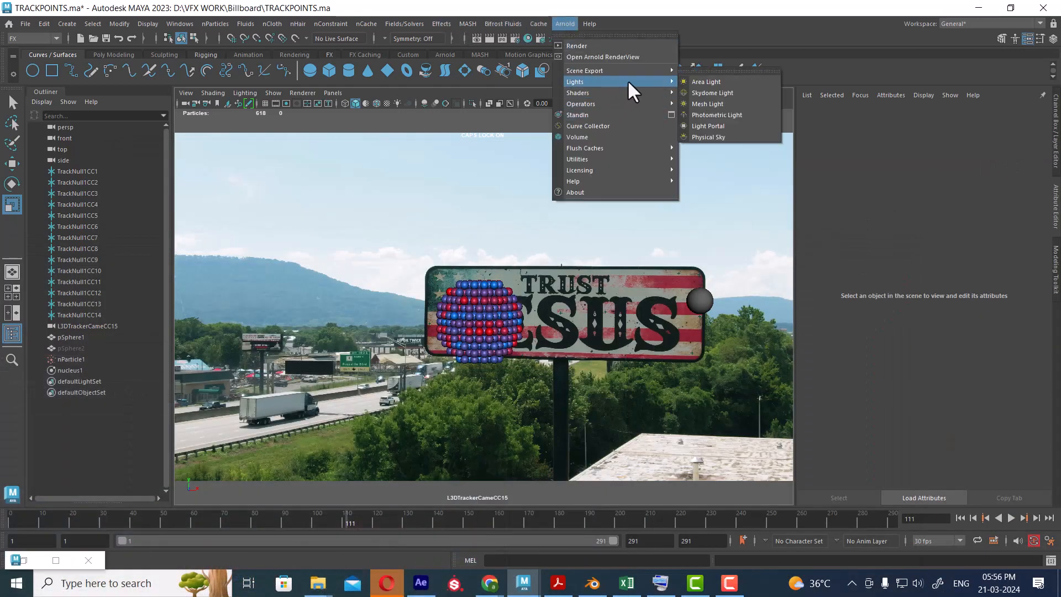
{"action": "left_click", "coordinate": [758, 92]}
{"action": "left_click", "coordinate": [513, 40]}
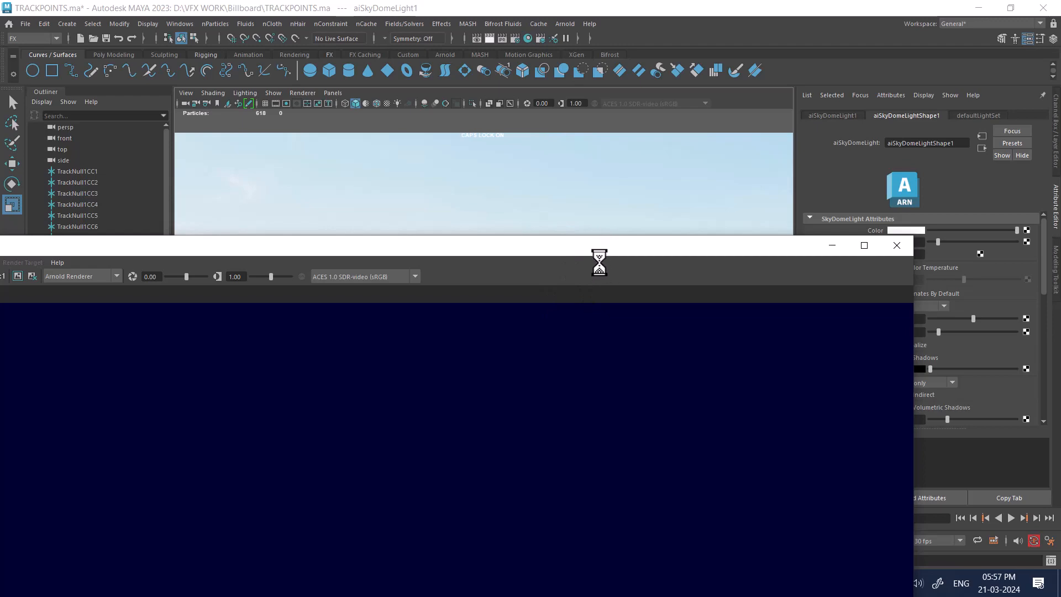
{"action": "key", "text": "alt+Tab"}
{"action": "left_click", "coordinate": [509, 153]}
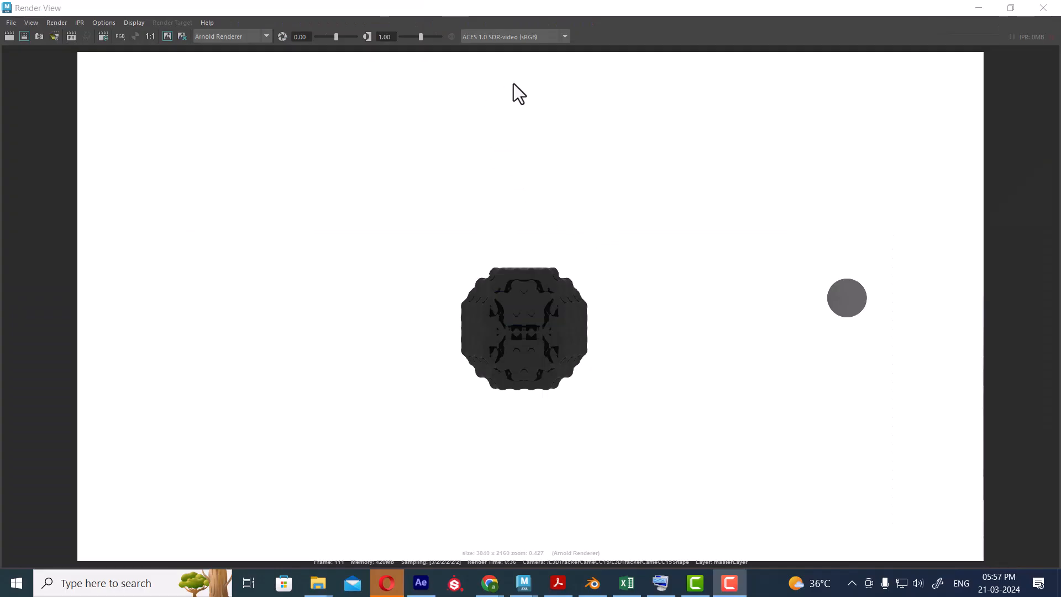
{"action": "left_click", "coordinate": [979, 7]}
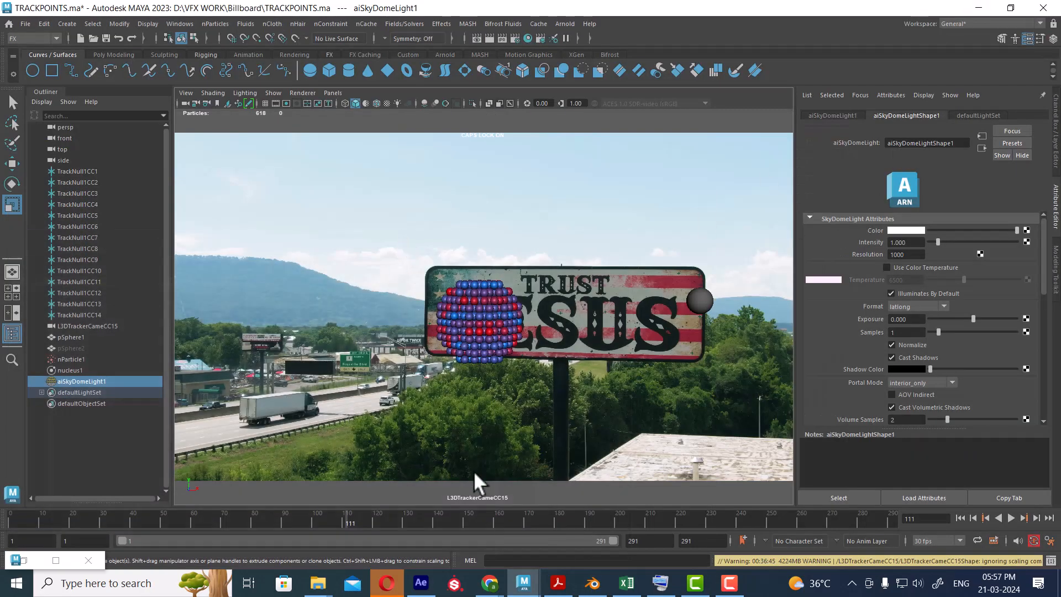
Step: Select the skydome light in the two-view layout and delete it from the scene
{"action": "left_click", "coordinate": [590, 455]}
{"action": "key", "text": "space"}
{"action": "scroll", "coordinate": [368, 397], "scroll_direction": "down", "scroll_amount": 10}
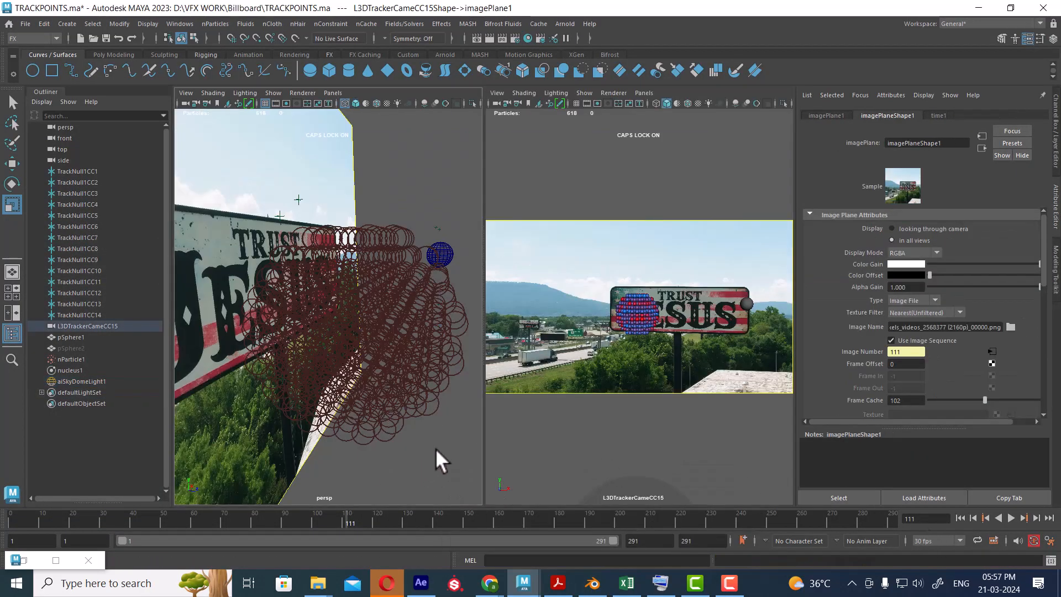
{"action": "left_click", "coordinate": [383, 467]}
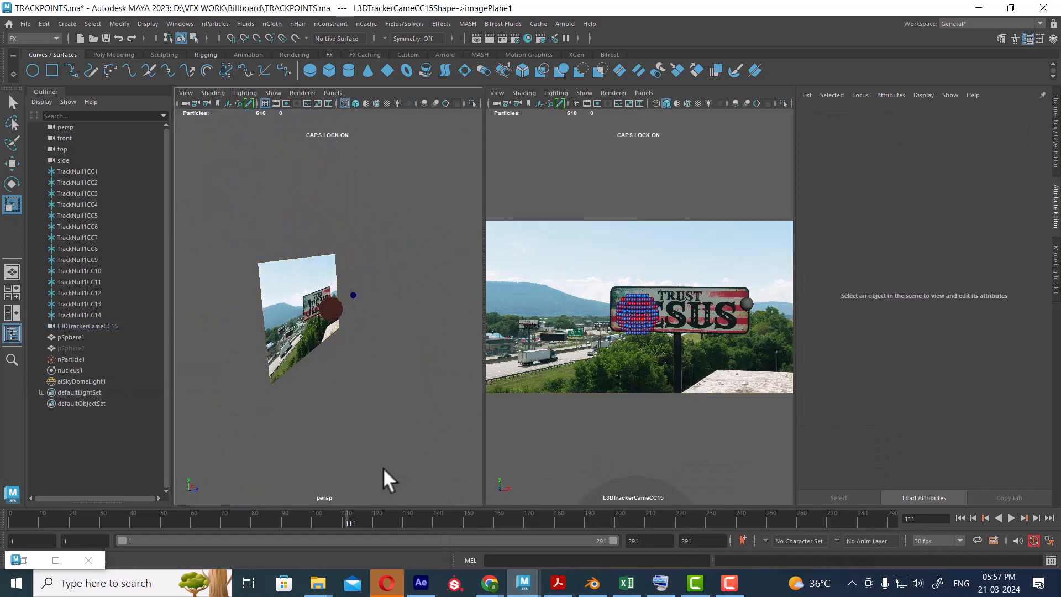
{"action": "left_click", "coordinate": [651, 482]}
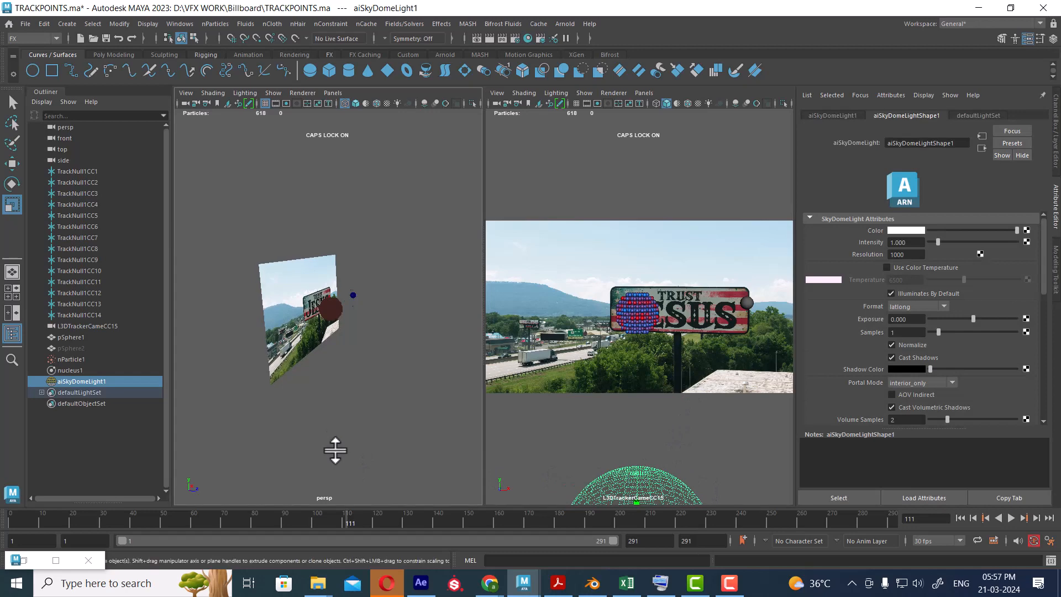
{"action": "key", "text": "f"}
{"action": "scroll", "coordinate": [348, 387], "scroll_direction": "down", "scroll_amount": 2}
{"action": "scroll", "coordinate": [381, 406], "scroll_direction": "down", "scroll_amount": 3}
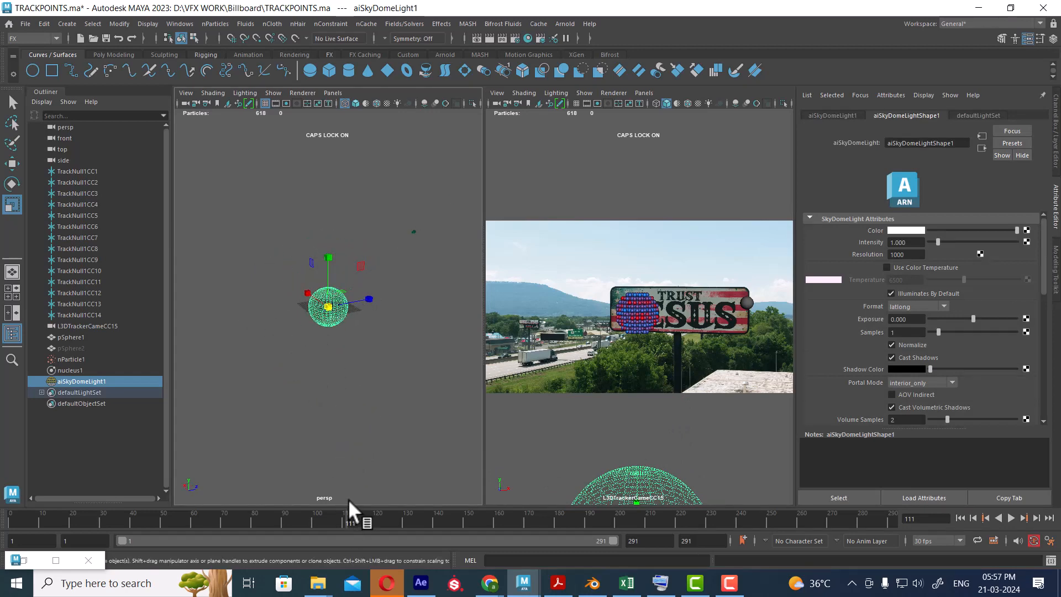
{"action": "key", "text": "Delete"}
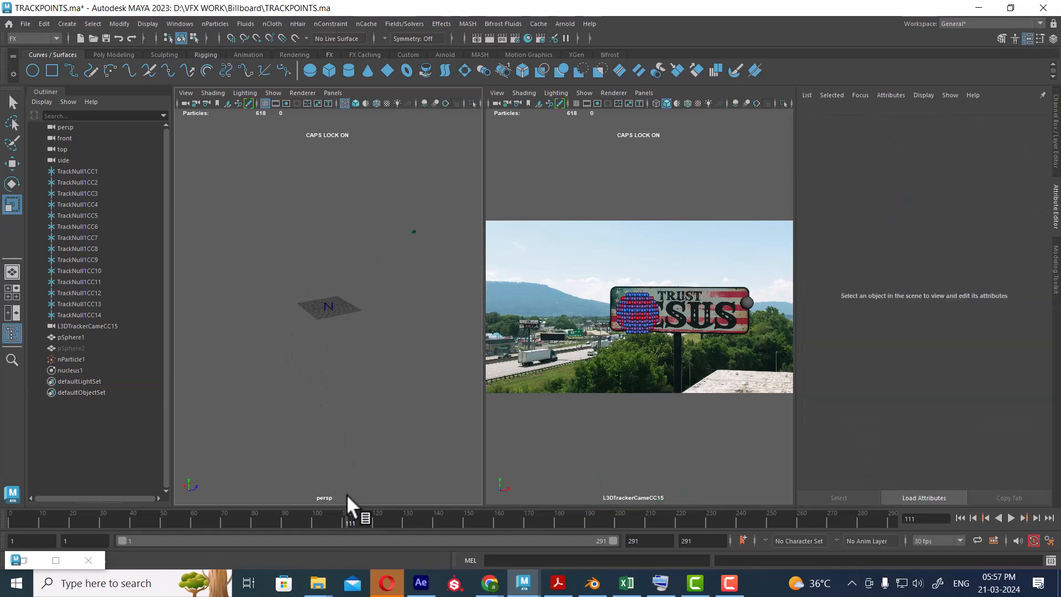
Step: Return to the full-size tracked camera view and replay the nParticle shot from the first frame
{"action": "left_click", "coordinate": [651, 293]}
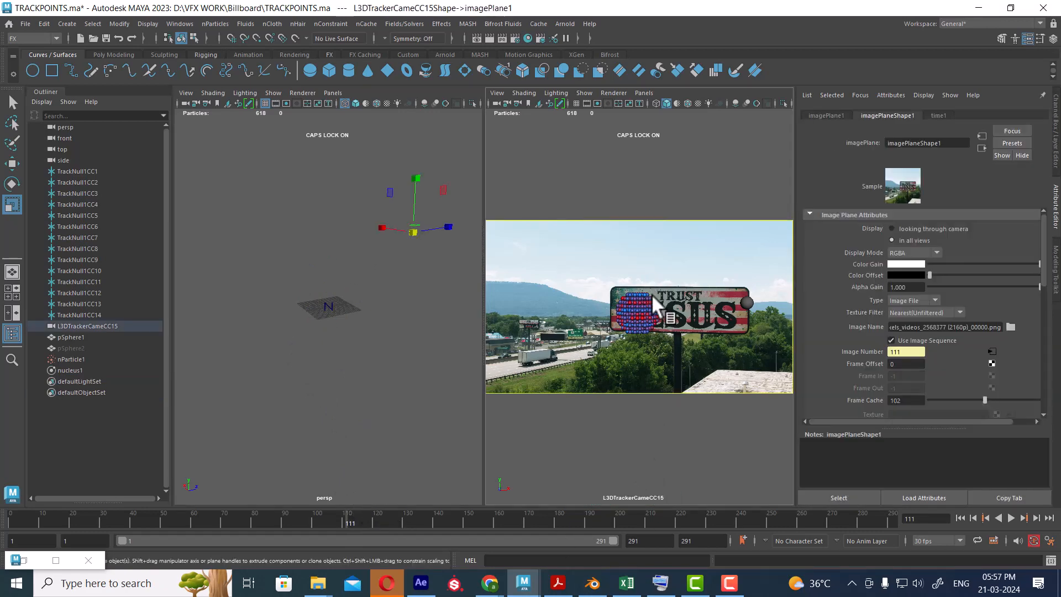
{"action": "key", "text": "space"}
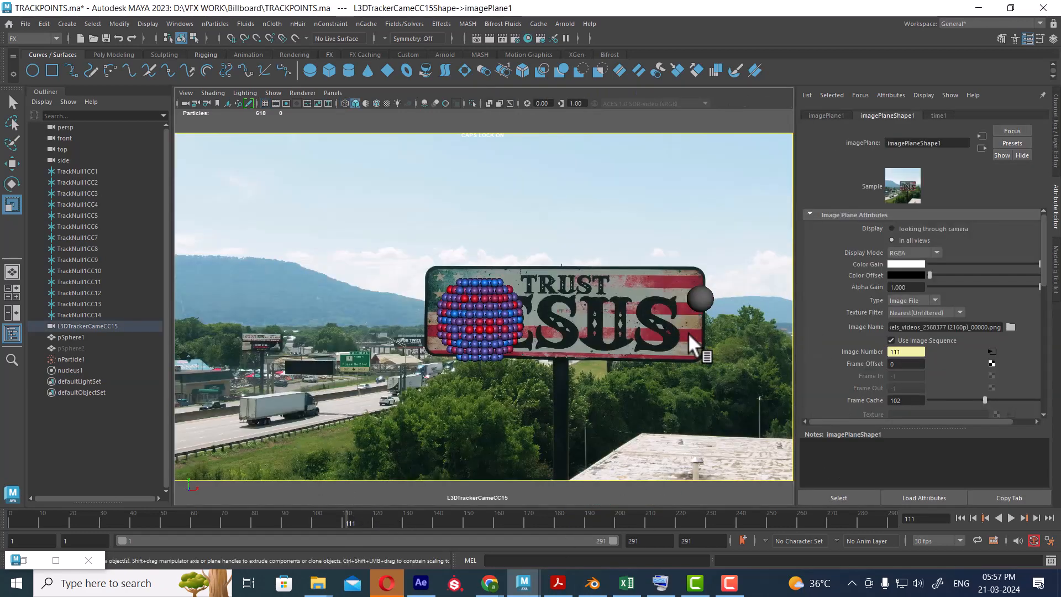
{"action": "left_click", "coordinate": [959, 518]}
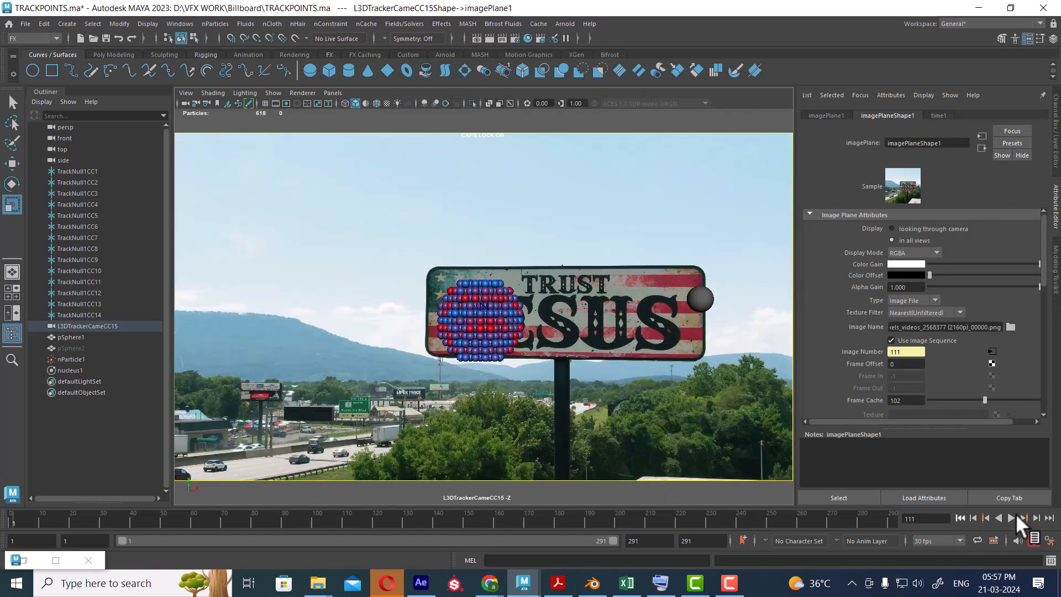
{"action": "left_click", "coordinate": [1010, 517]}
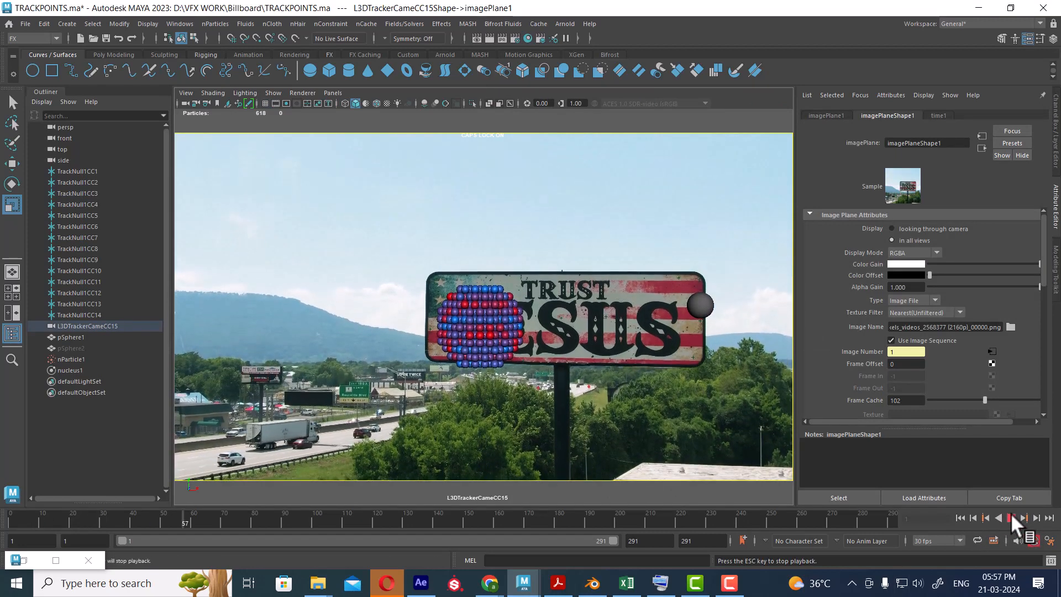